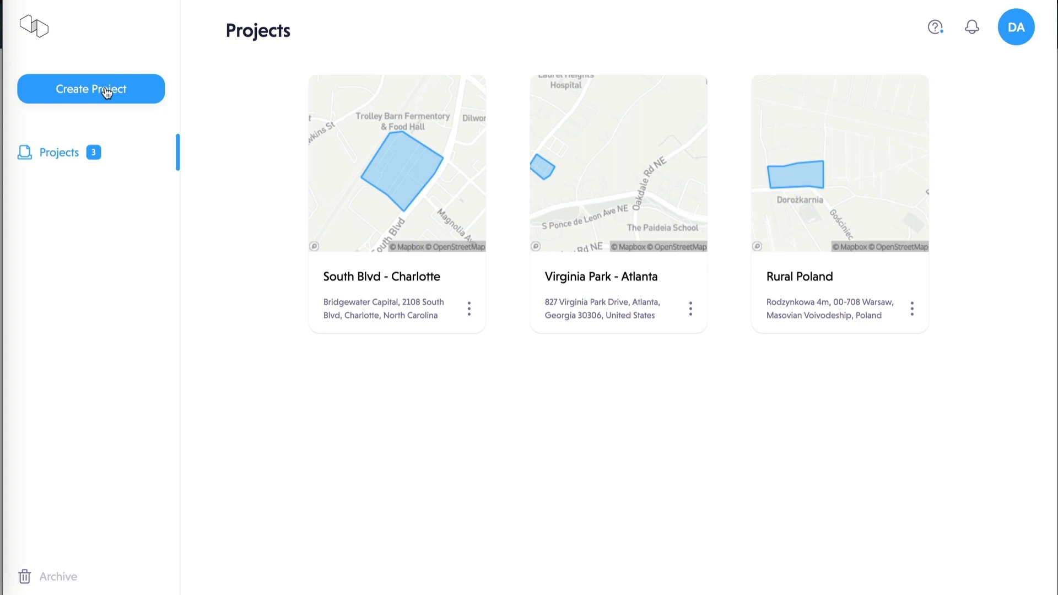
- Create a new untitled project and centre its map on the South Boulevard site in Charlotte
left_click(107, 91)
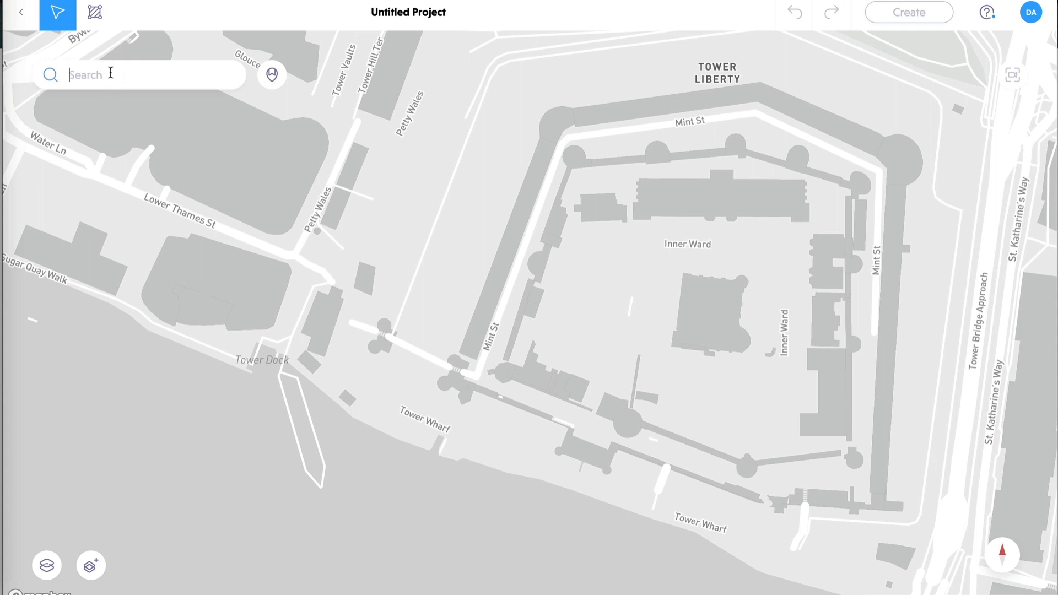
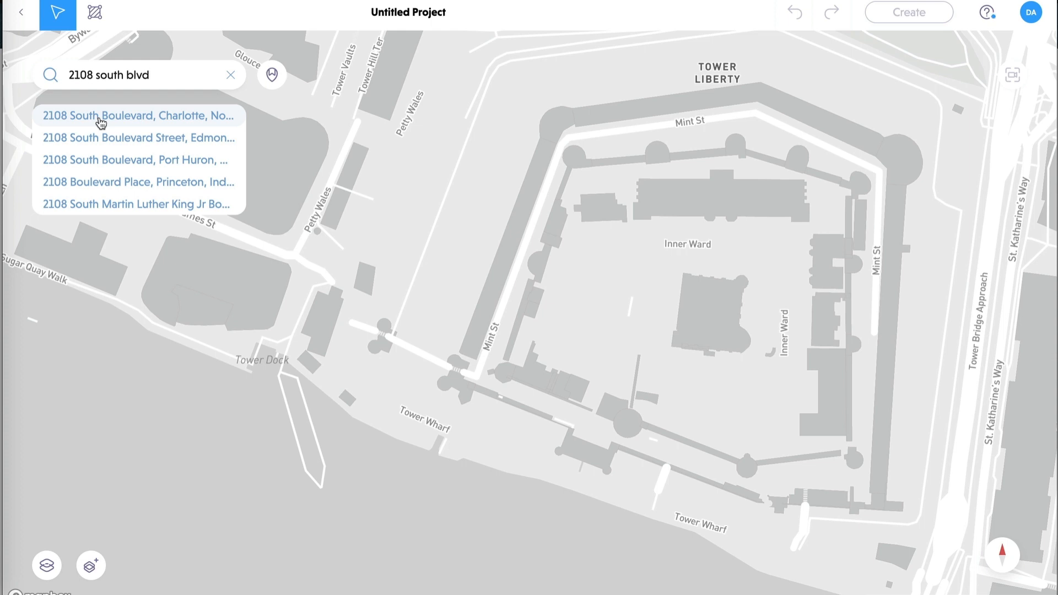
left_click(101, 116)
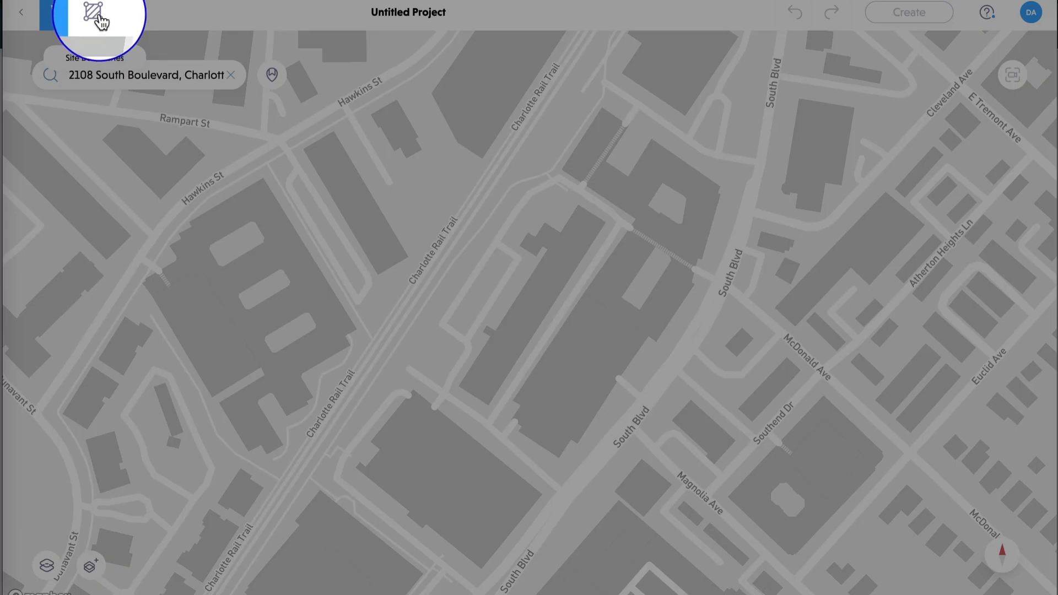
- Trace a seven-corner site boundary along South Blvd and the rail trail, closing at the start
left_click(99, 17)
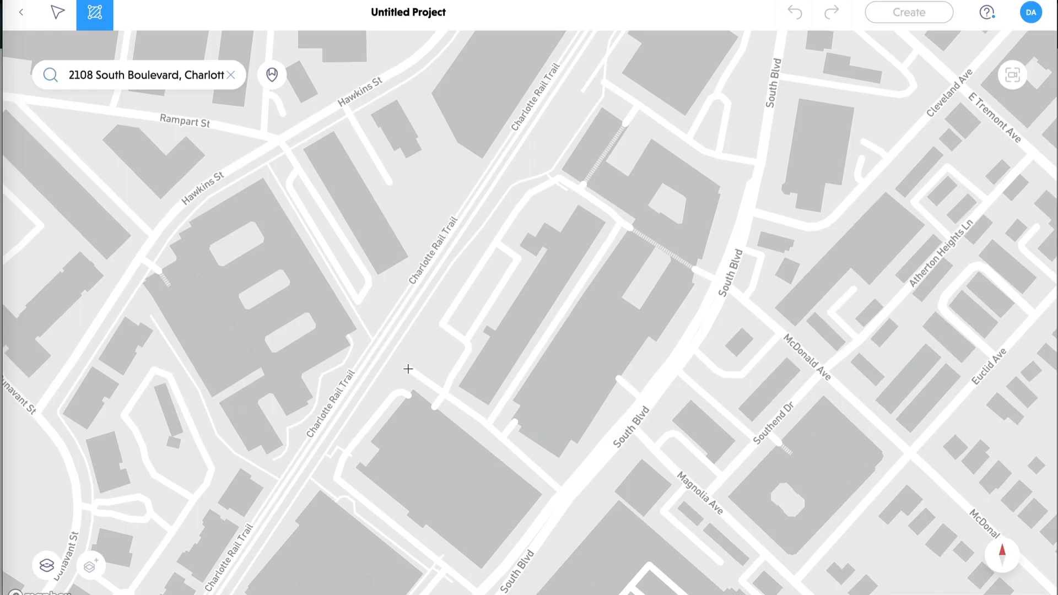
left_click(388, 354)
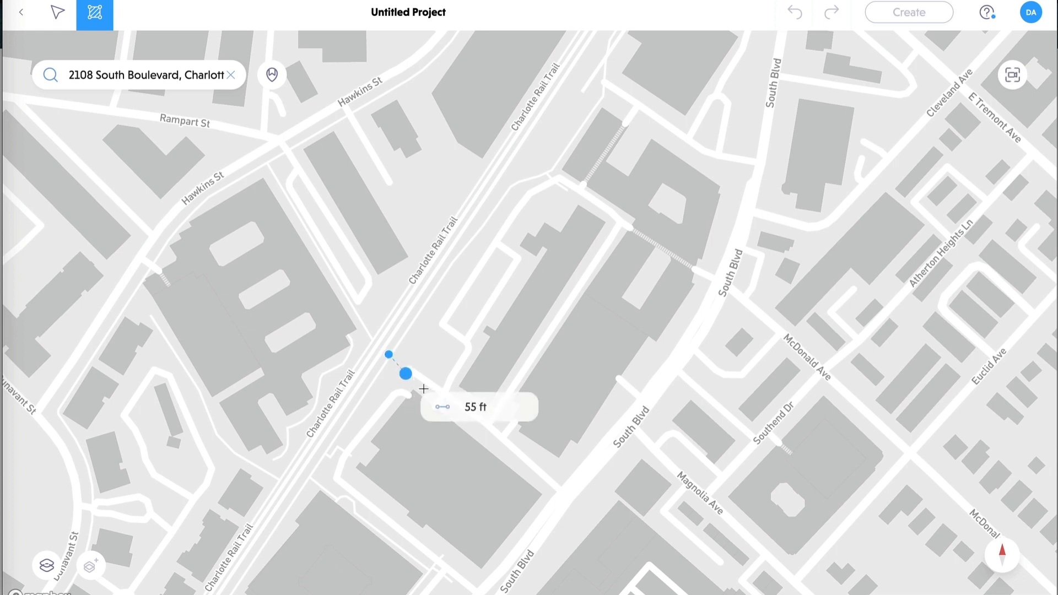
left_click(505, 437)
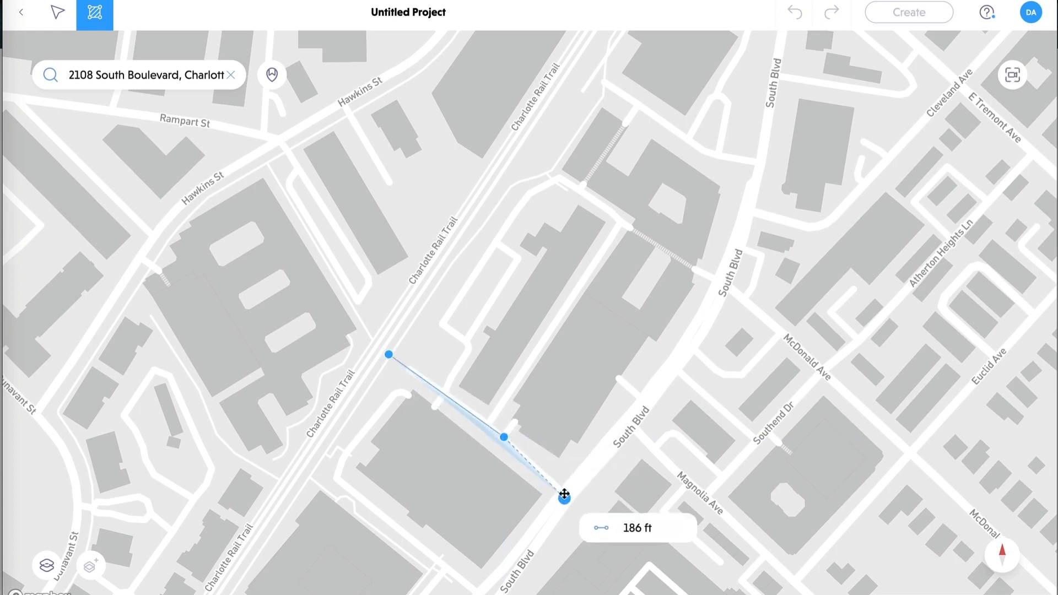
left_click(562, 491)
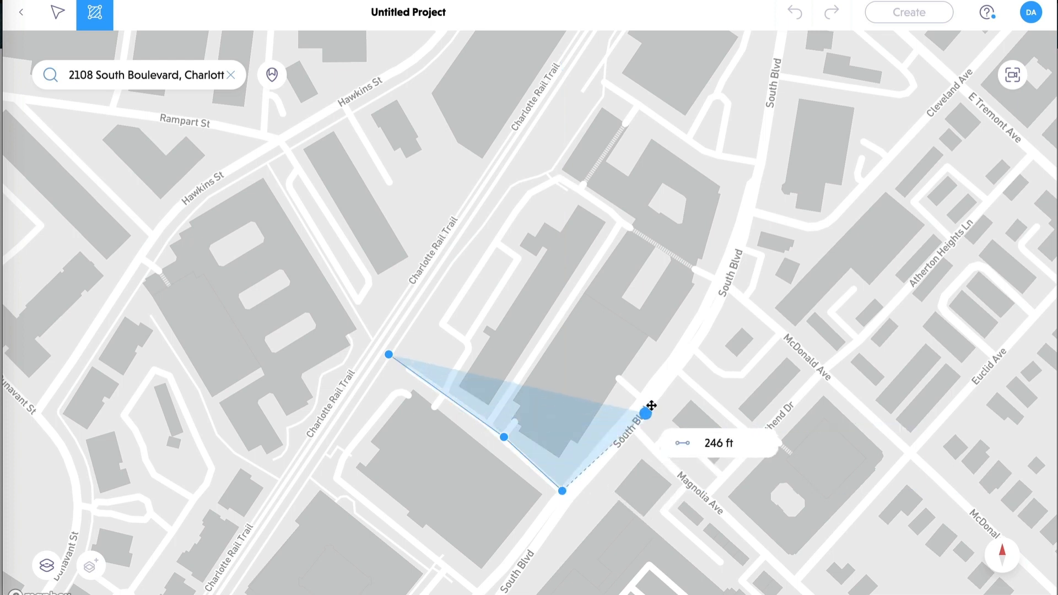
left_click(665, 364)
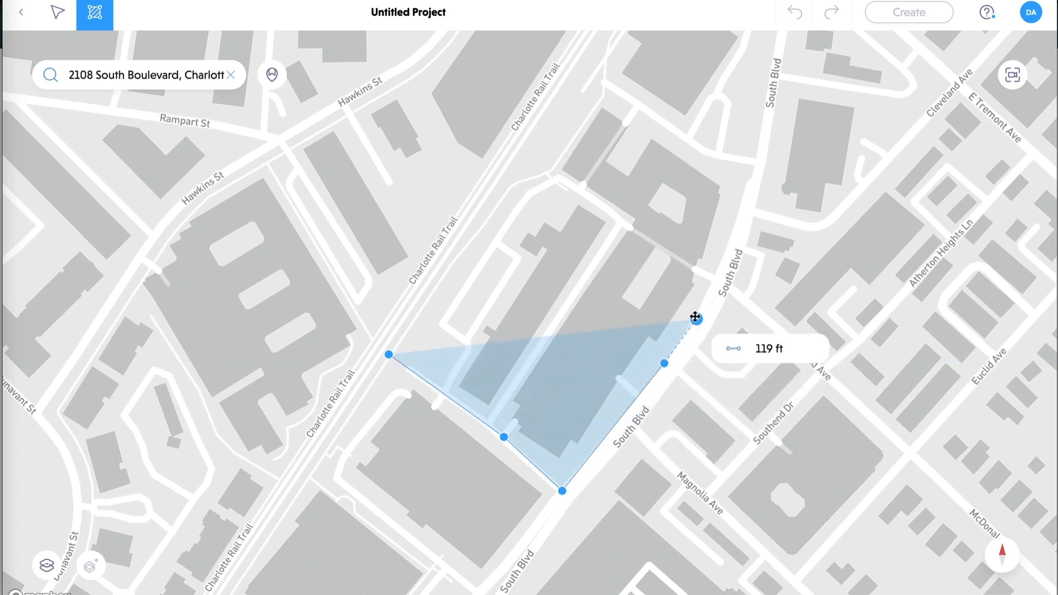
left_click(695, 317)
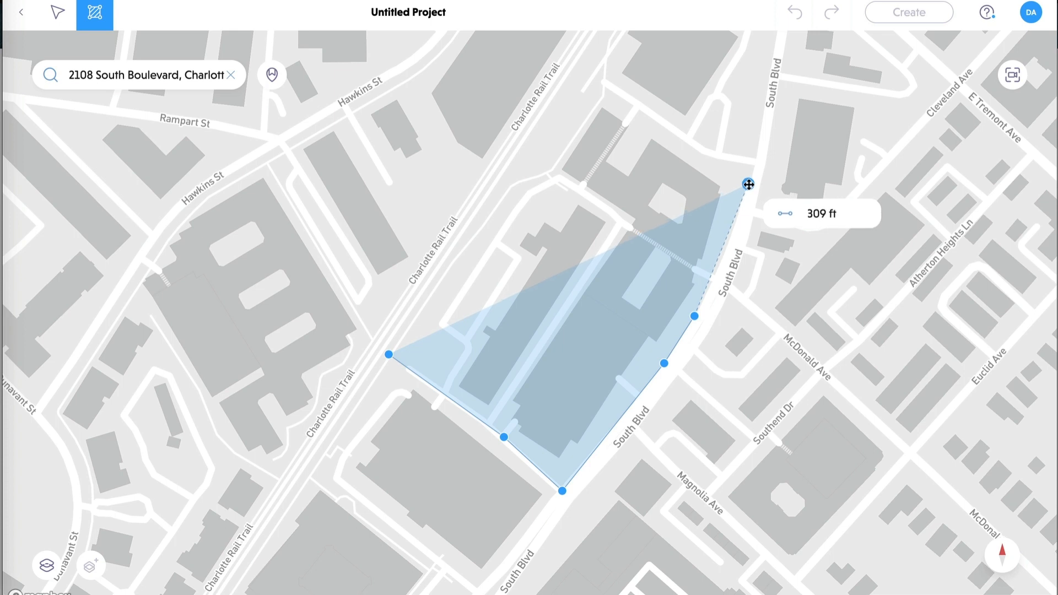
left_click(748, 184)
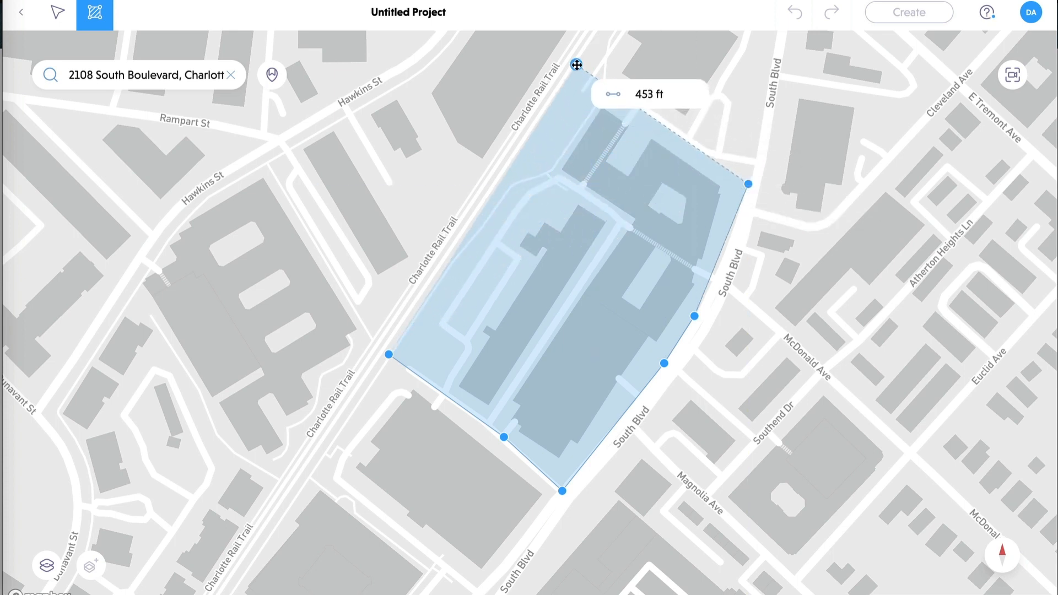
left_click(576, 64)
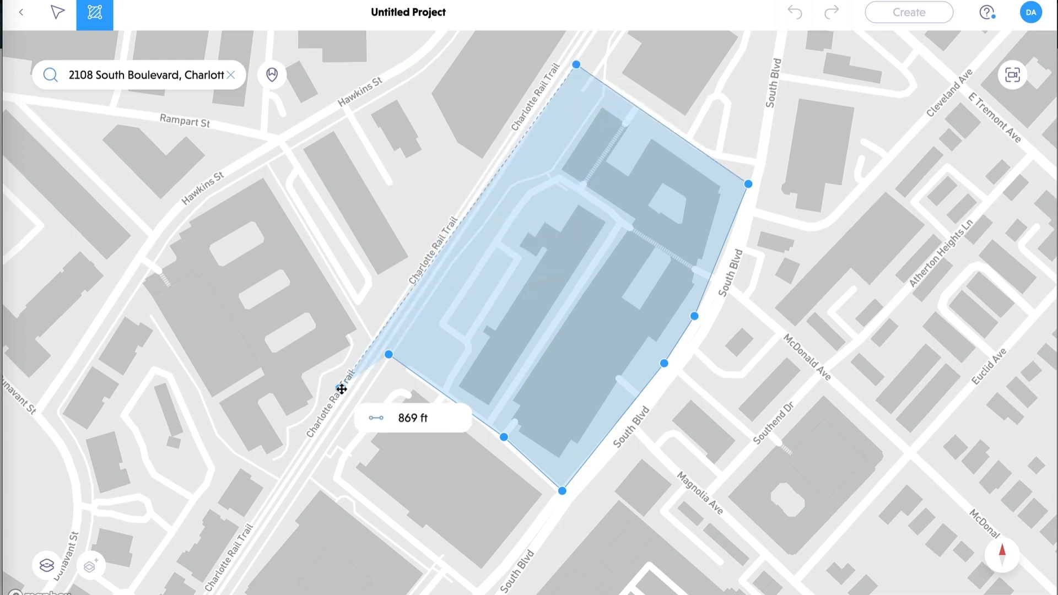
left_click(390, 356)
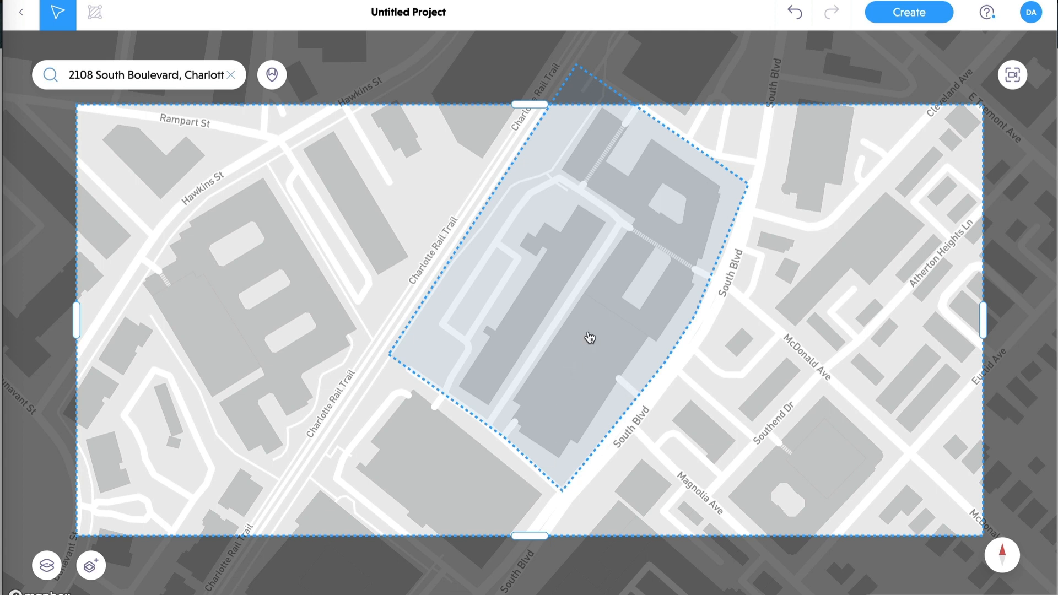
- Adjust the context area's left, right, top and bottom edges around the site, then create the 3D project
scroll(566, 338, "down", 2)
left_click_drag(77, 320, 283, 318)
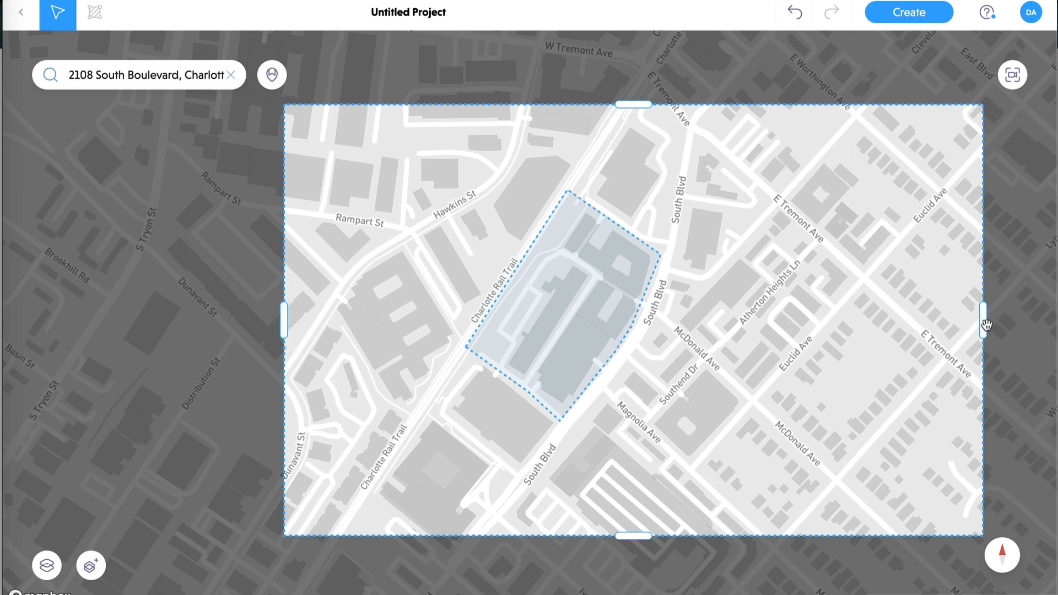
left_click_drag(986, 325, 810, 321)
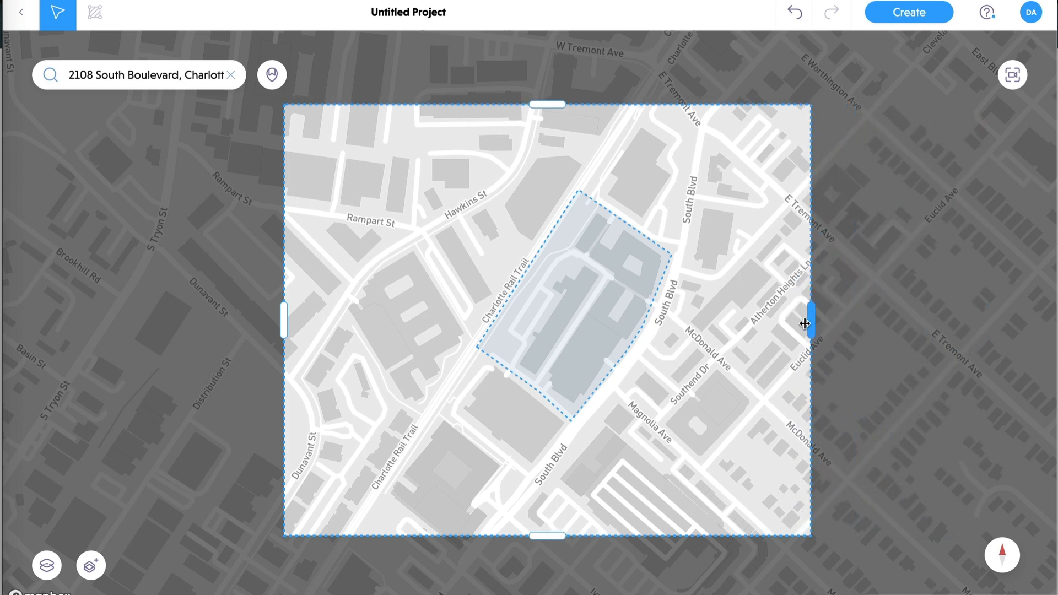
left_click_drag(551, 536, 550, 489)
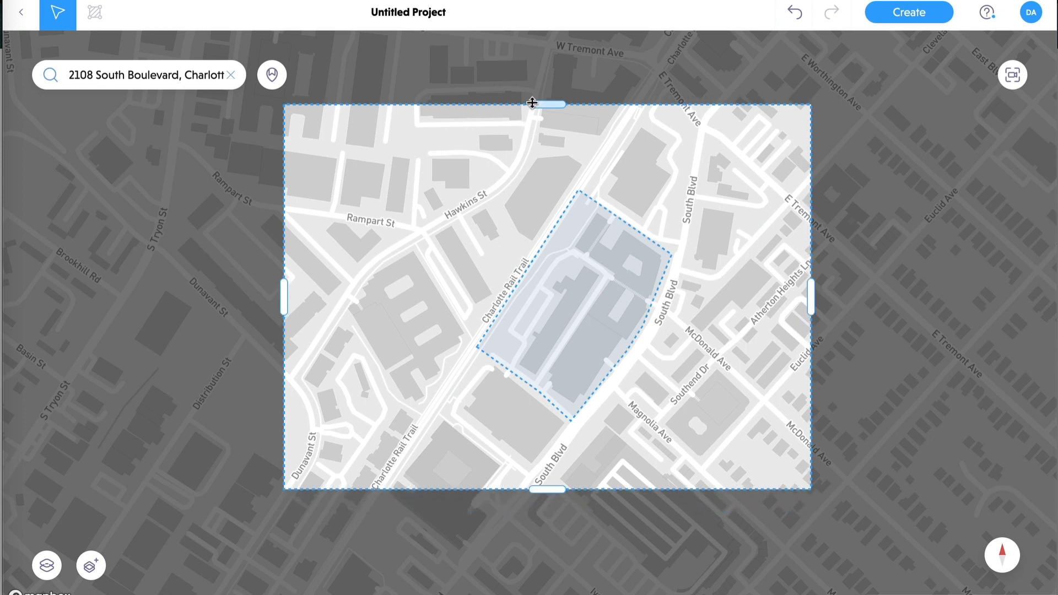
left_click_drag(547, 104, 548, 115)
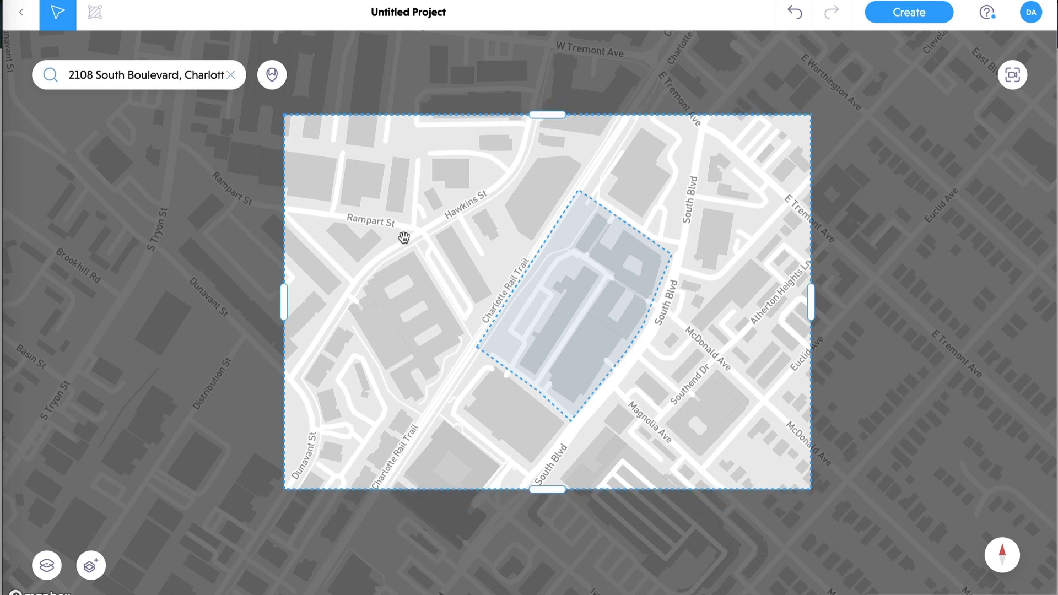
left_click_drag(812, 303, 789, 302)
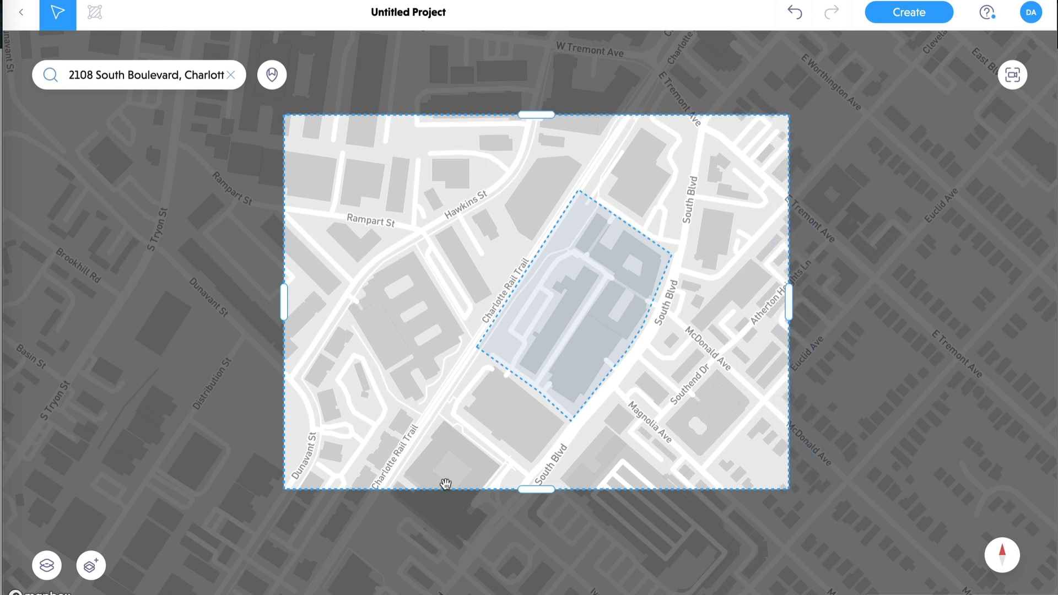
left_click_drag(541, 491, 543, 519)
left_click_drag(533, 115, 539, 87)
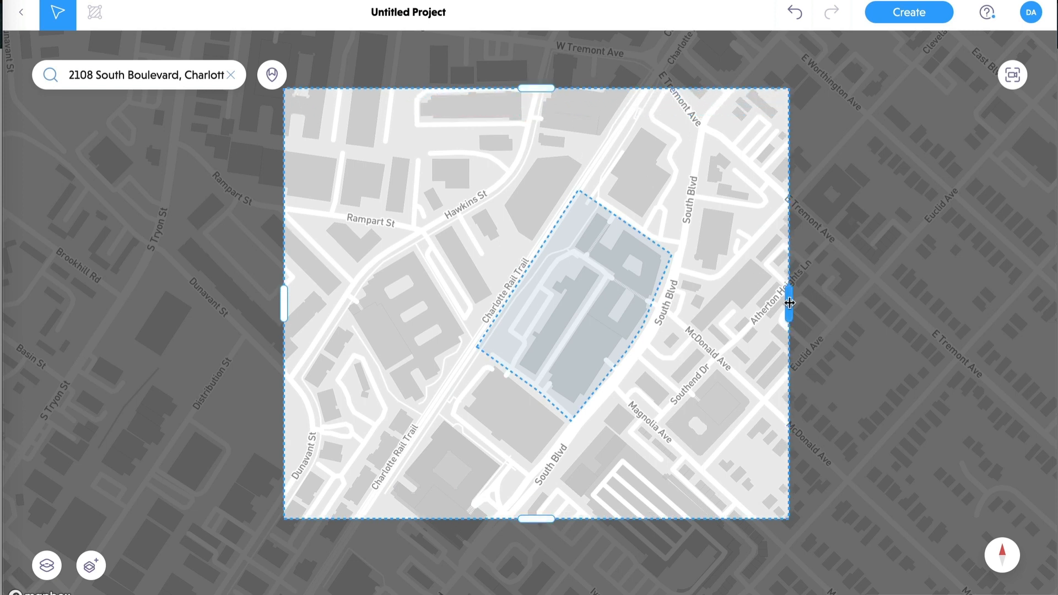
left_click_drag(789, 303, 808, 304)
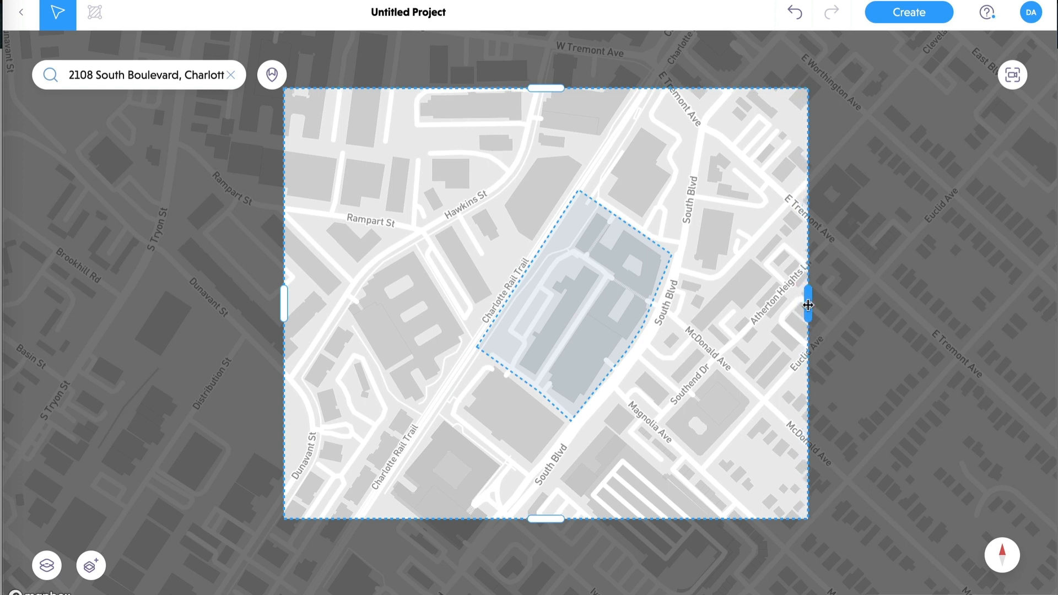
left_click(913, 10)
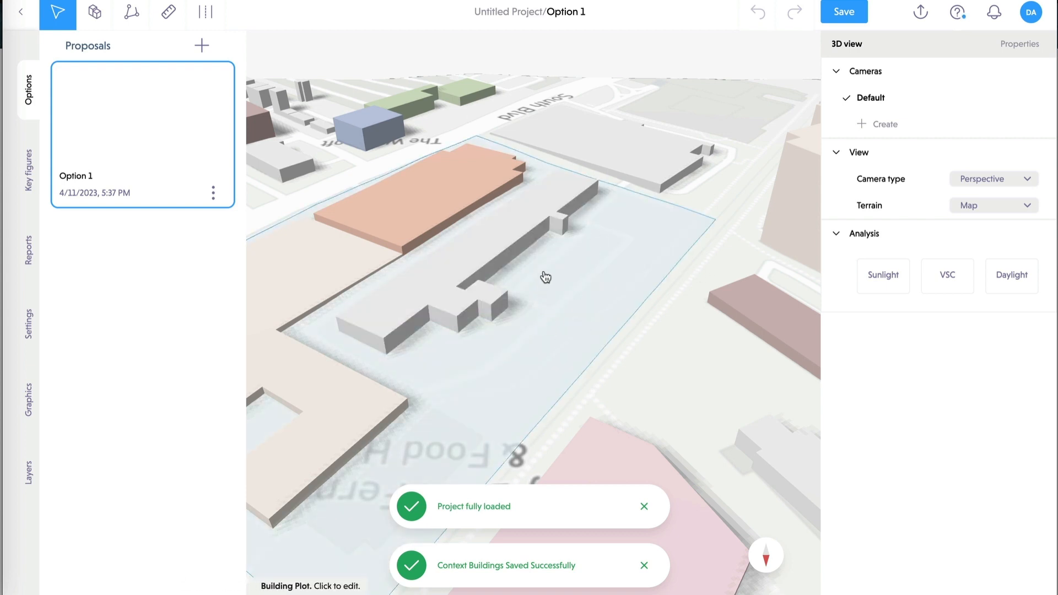
- Delete the long building, the orange building and the residential mesh from the plot
left_click(508, 233)
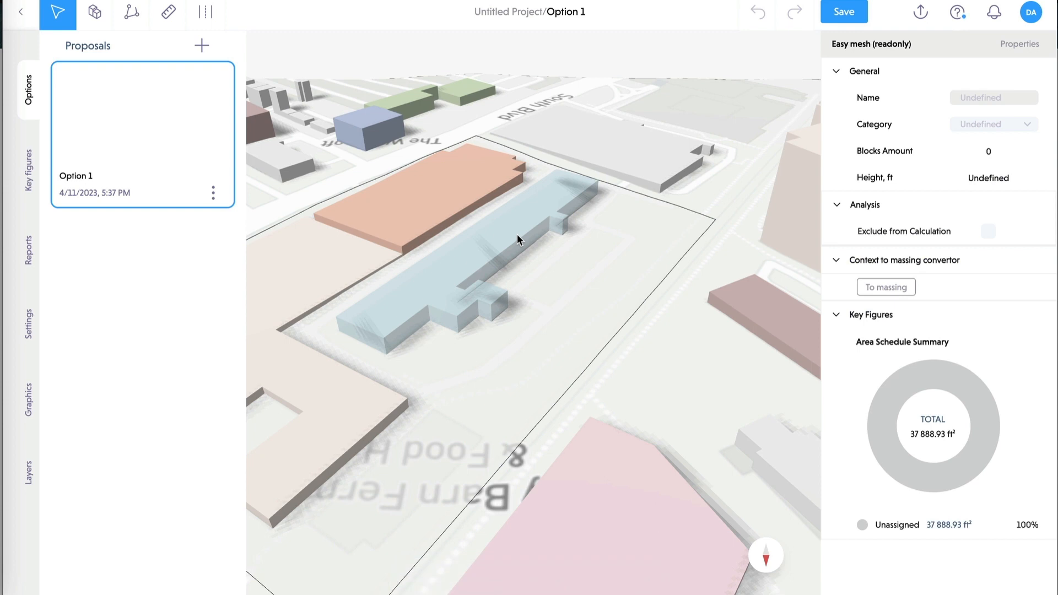
key("Delete")
left_click(454, 190)
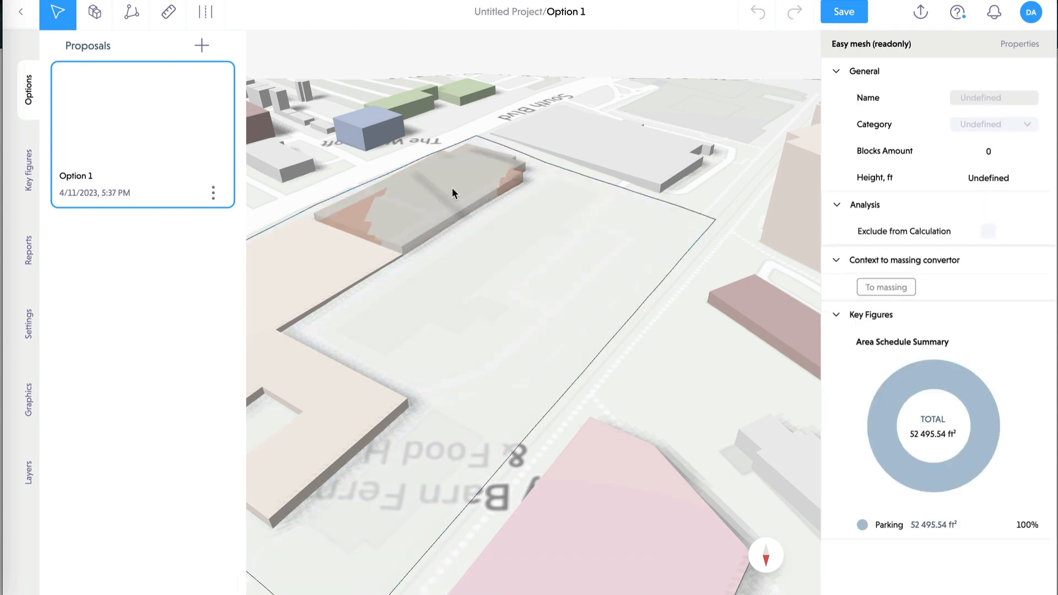
key("Delete")
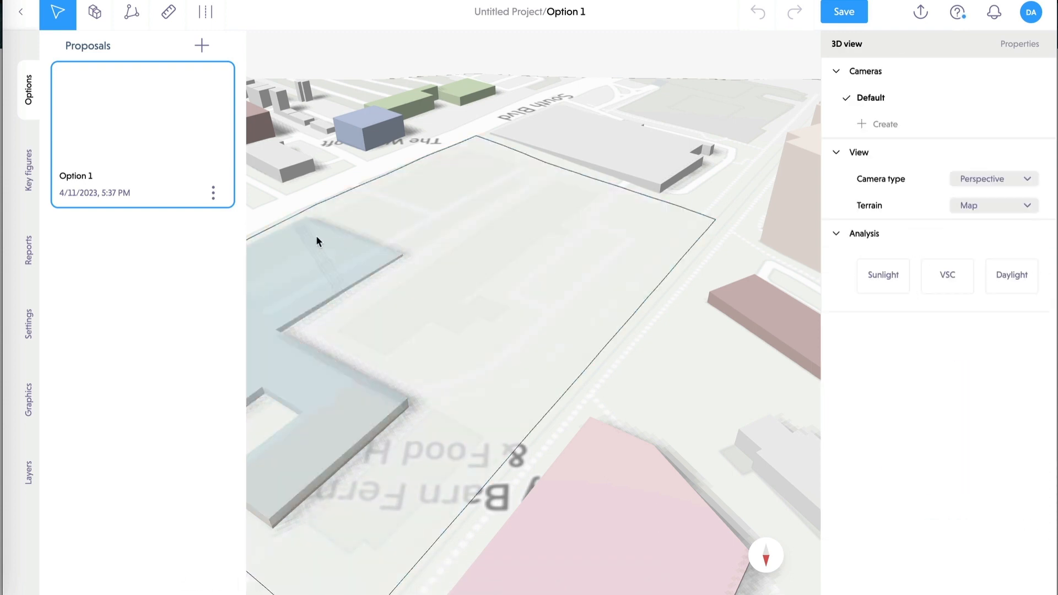
left_click(516, 241)
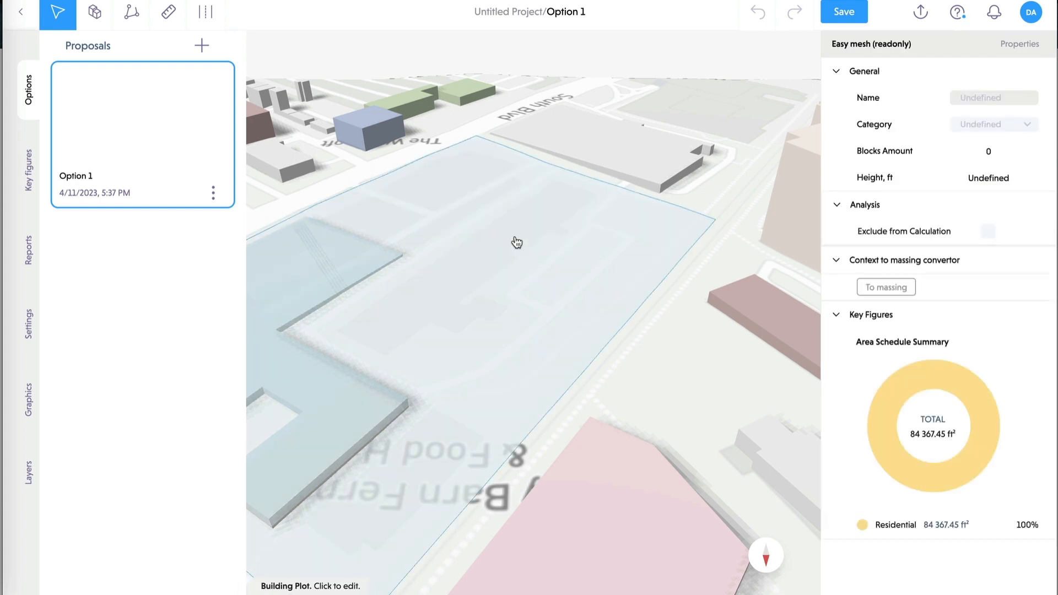
key("Delete")
scroll(517, 243, "down", 3)
middle_click_drag(404, 333, 488, 303)
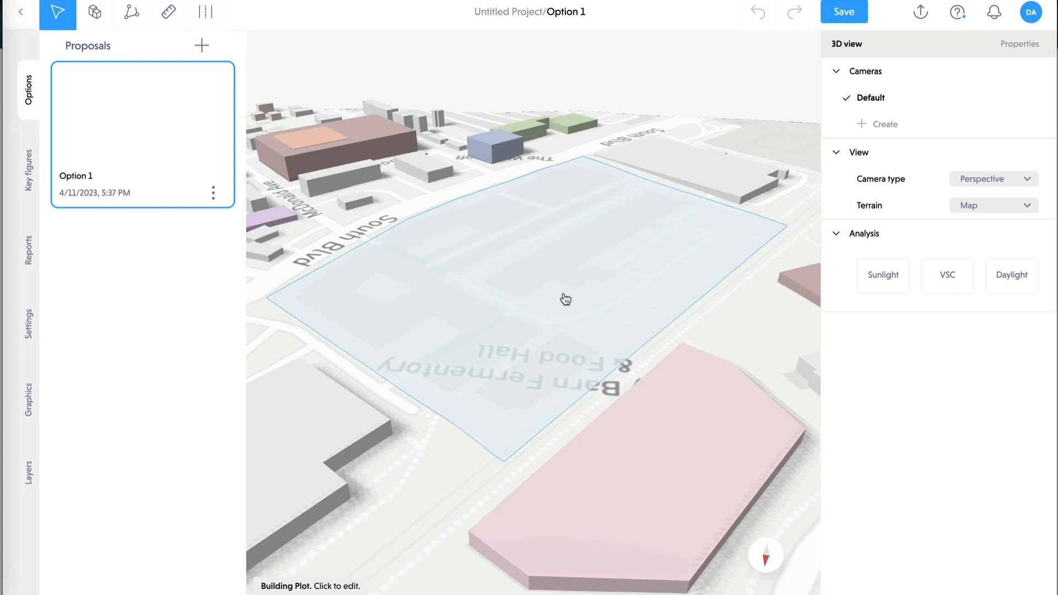
left_click(564, 294)
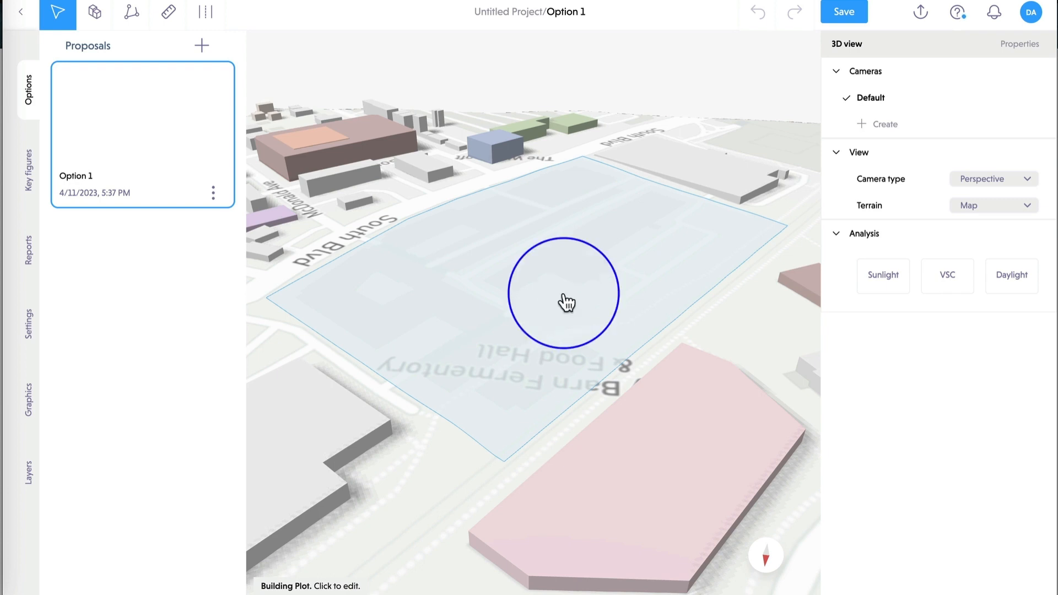
- Draw a street from the site edge to the site corner, then tilt the view lower
left_click(205, 14)
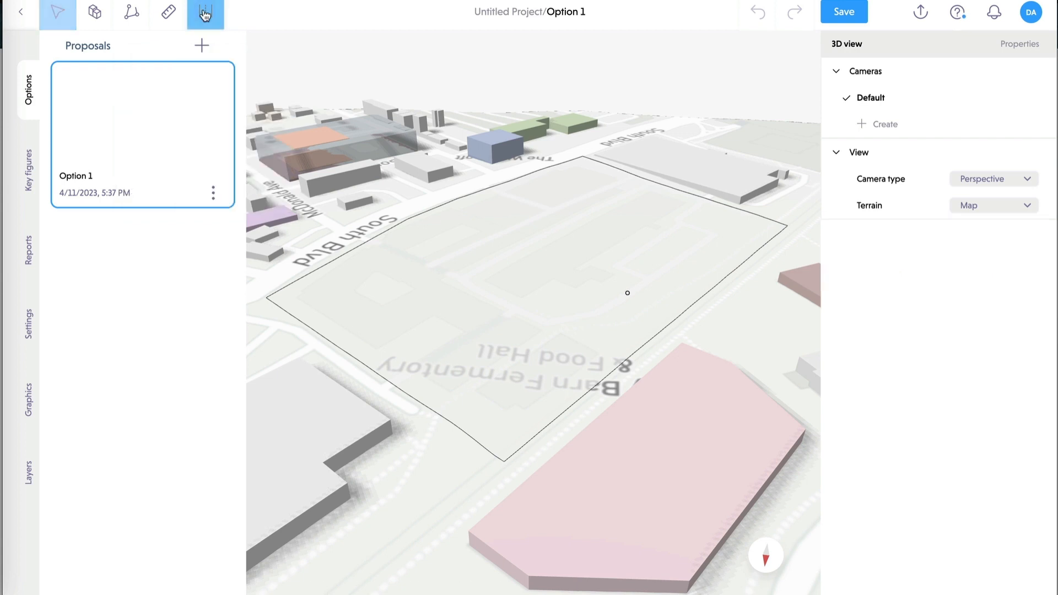
left_click(490, 188)
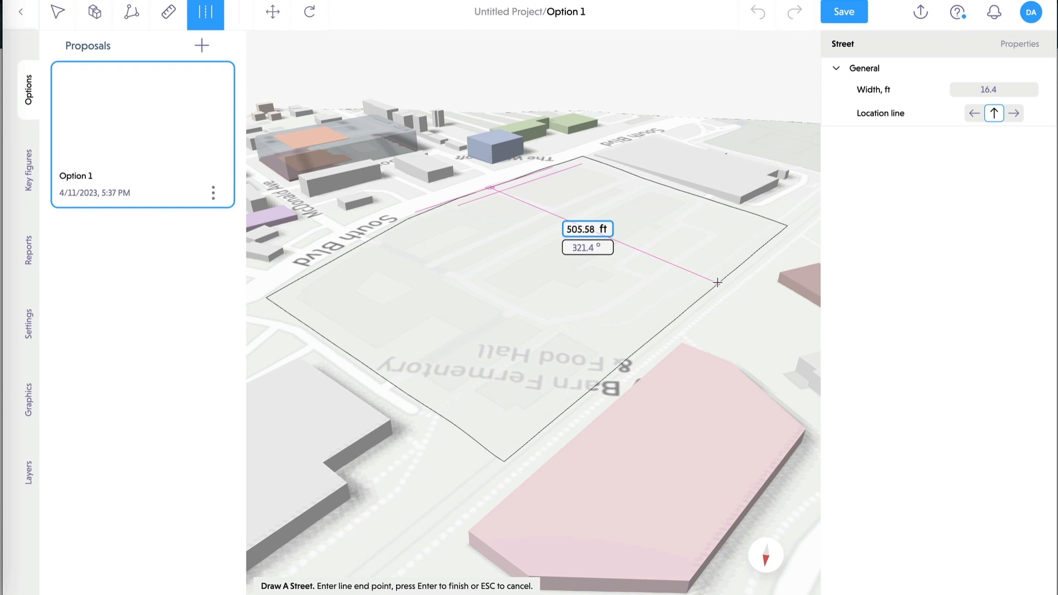
left_click(744, 245)
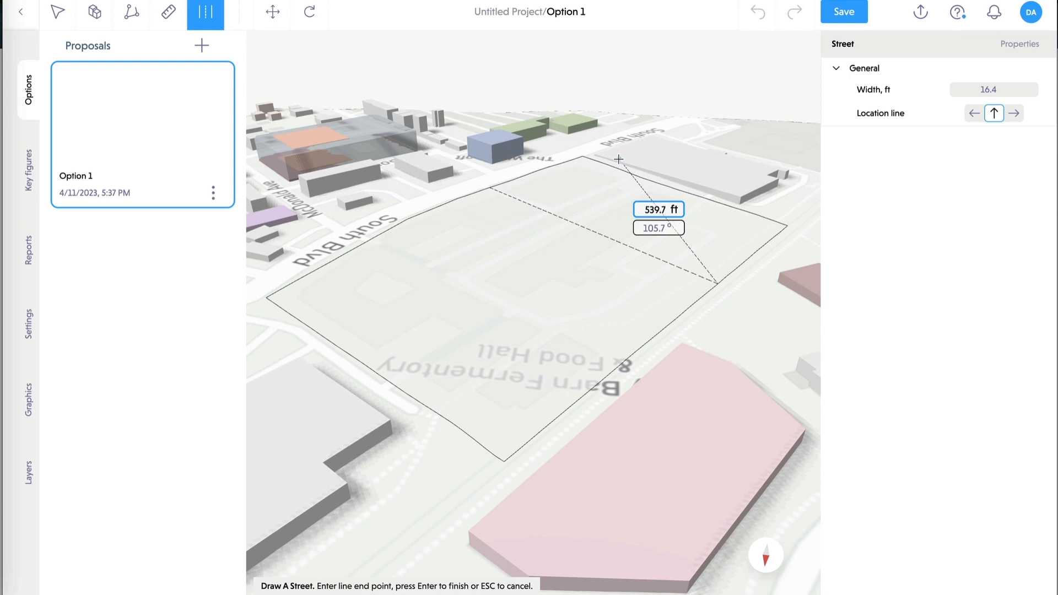
key("Return")
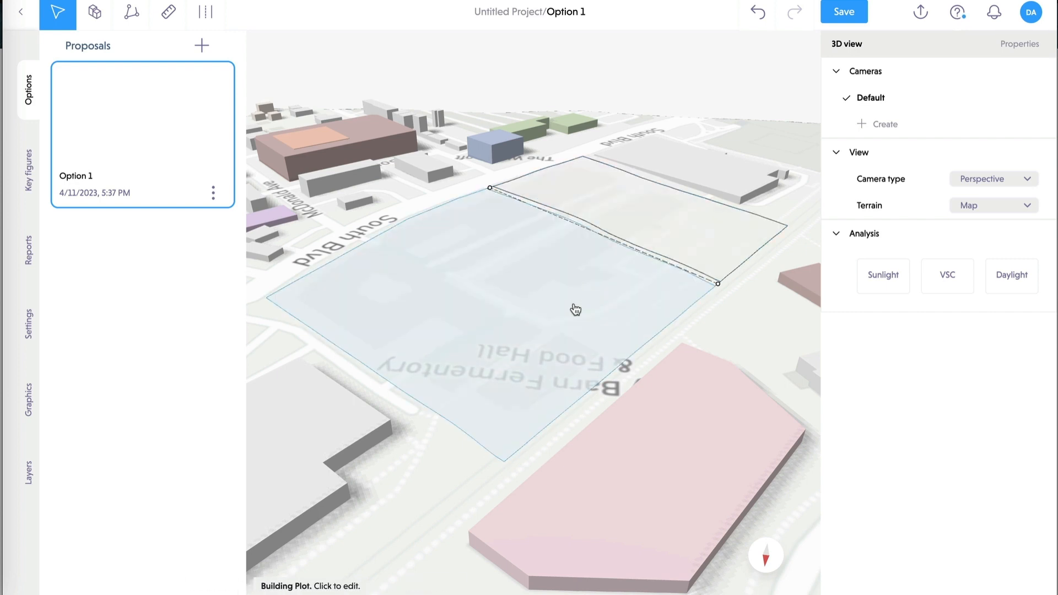
scroll(567, 319, "up", 5)
right_click_drag(540, 367, 567, 305)
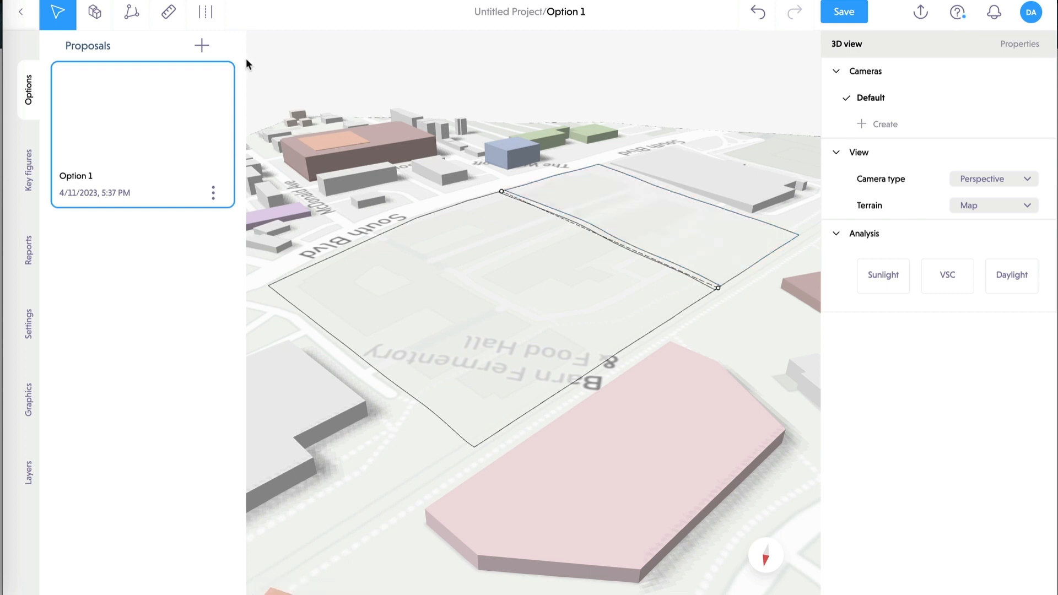
- Select the large building plot to show its key figures and typology options
left_click(95, 15)
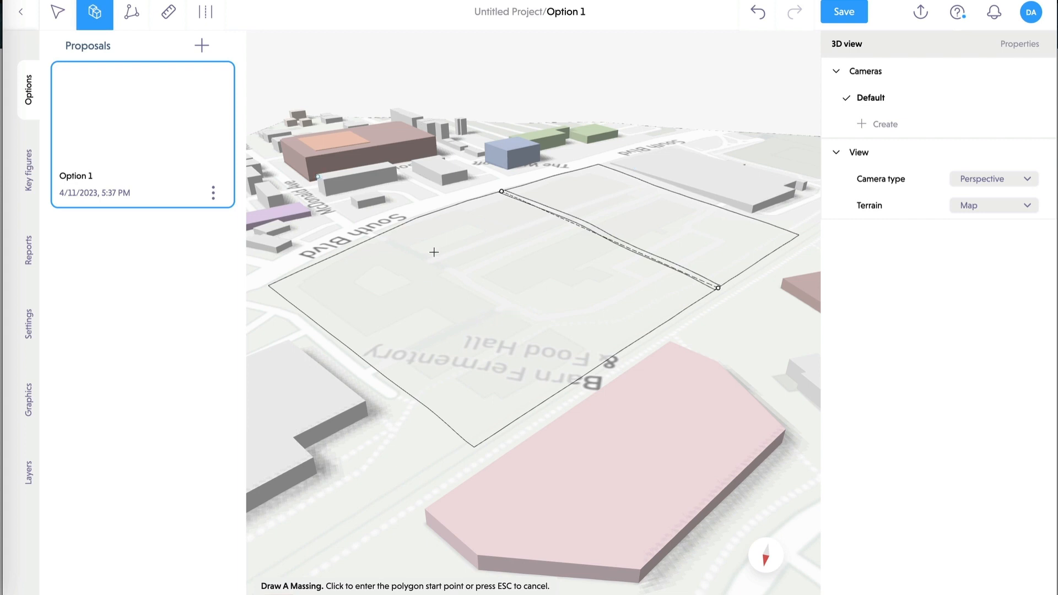
left_click(457, 266)
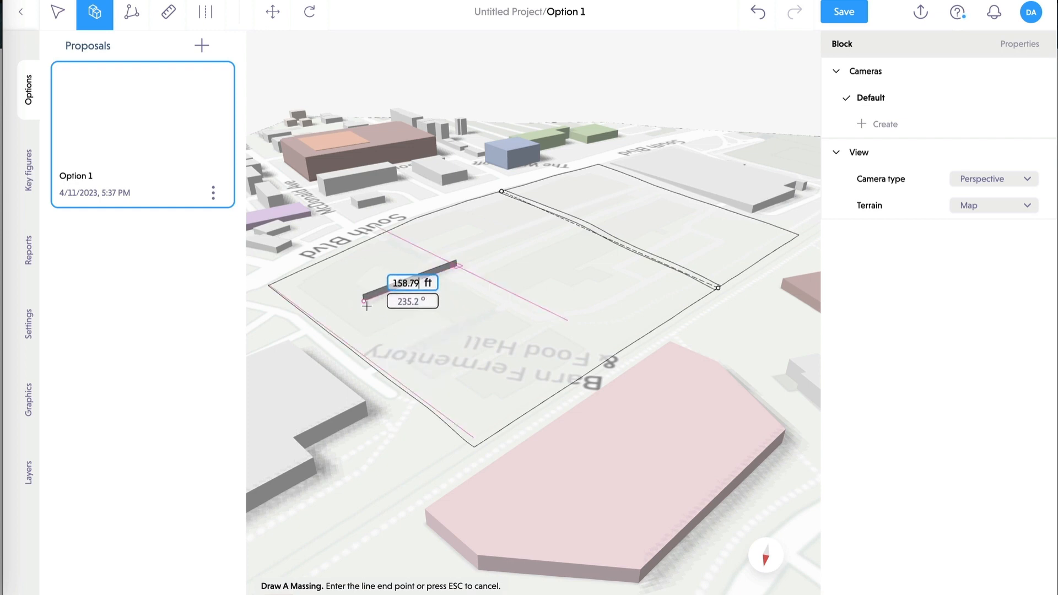
key("Escape")
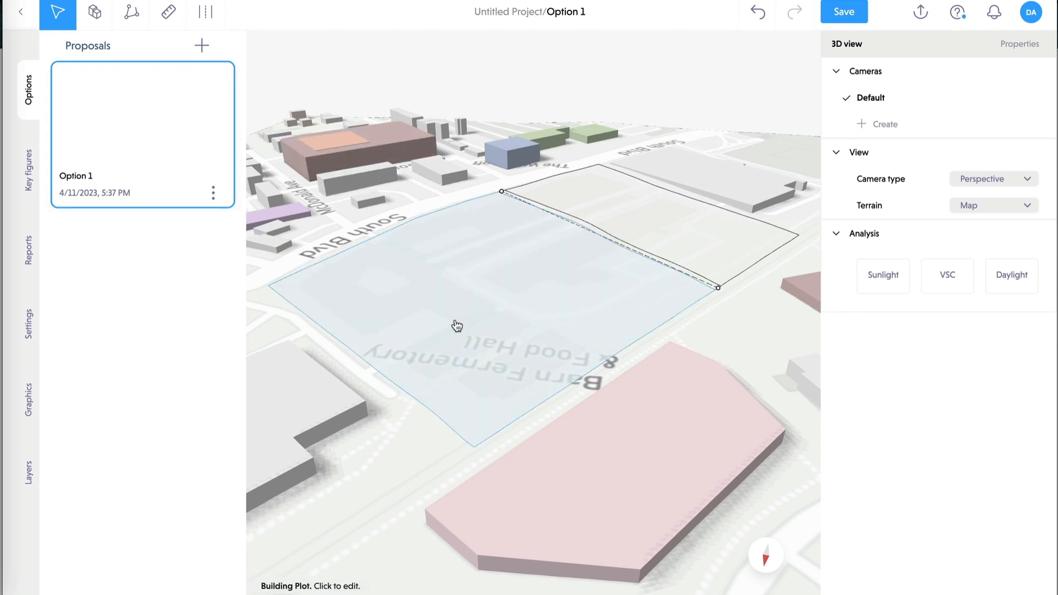
left_click(461, 324)
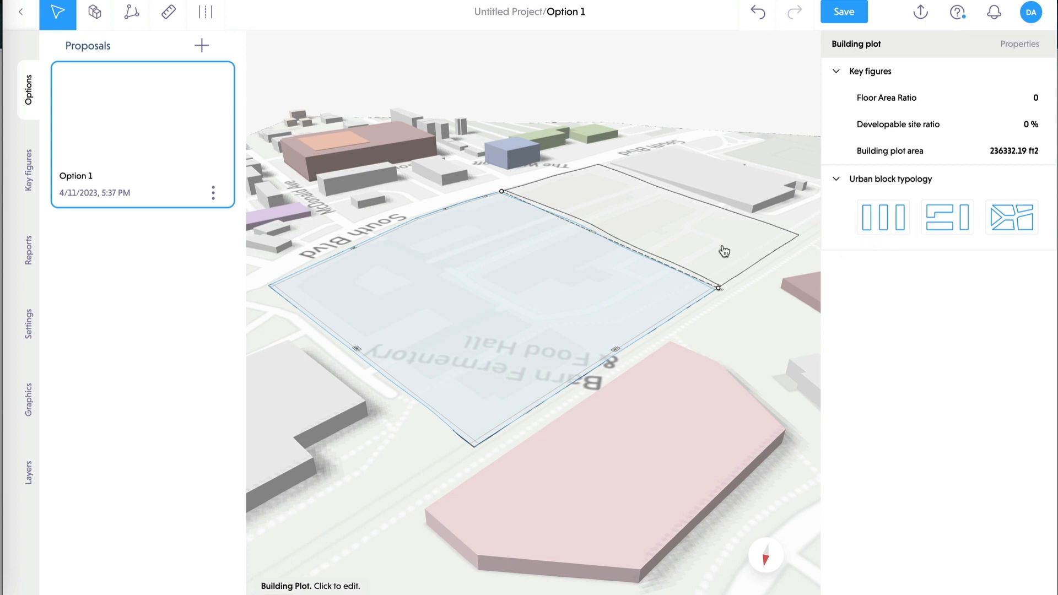
- Give the smaller plot five-storey perimeter residential blocks with a 15 ft setback
left_click(703, 236)
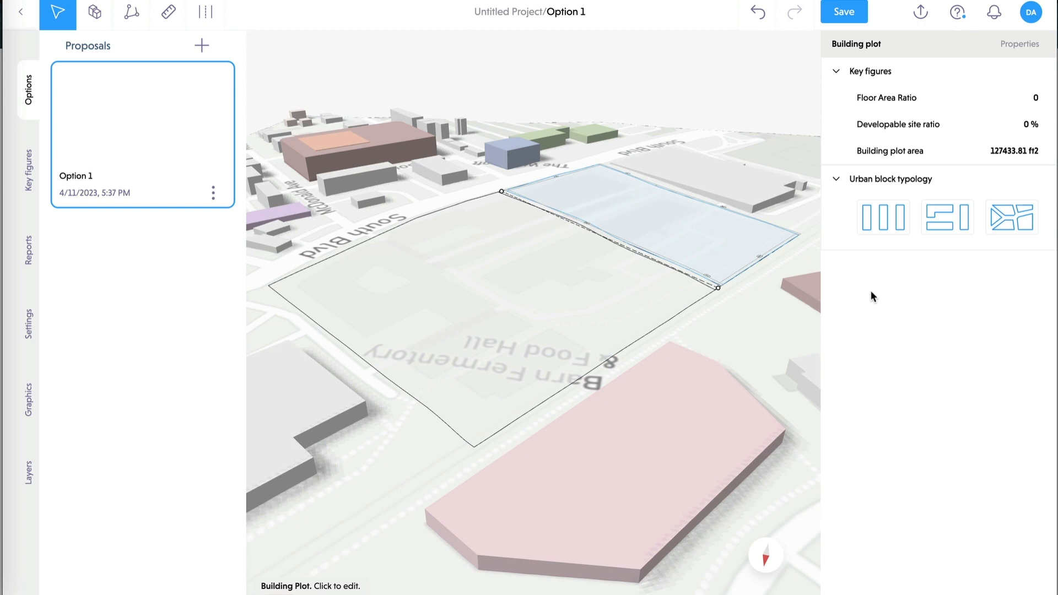
left_click(889, 228)
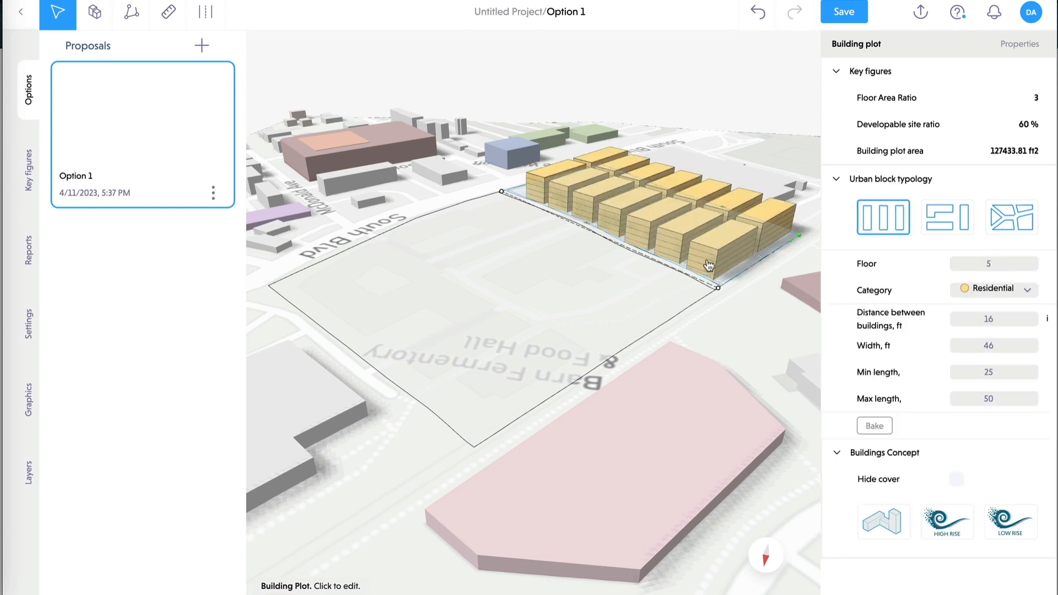
left_click(938, 223)
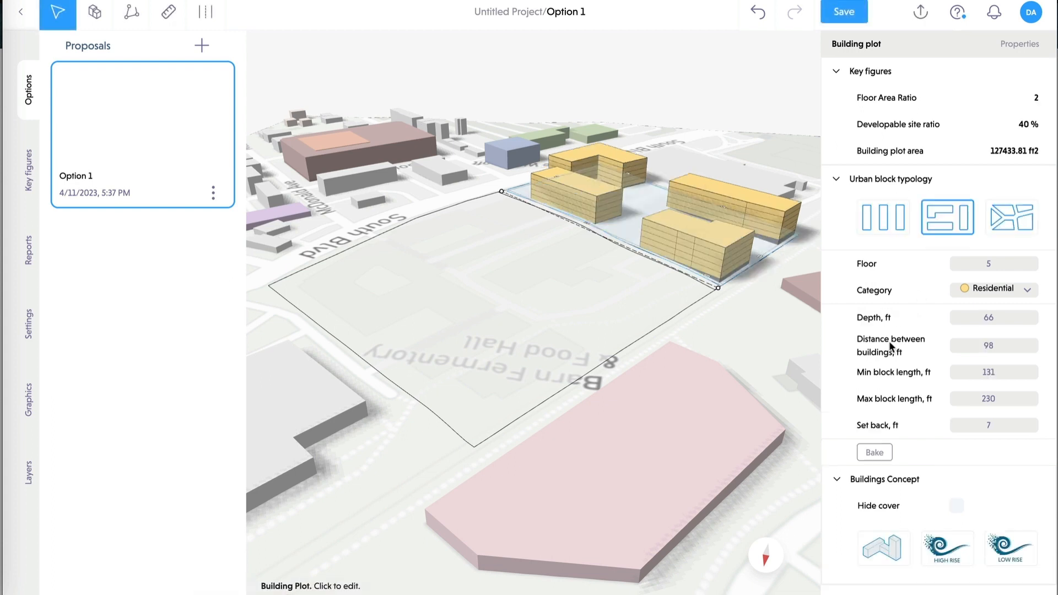
left_click(1036, 421)
left_click(1036, 421)
left_click(1036, 422)
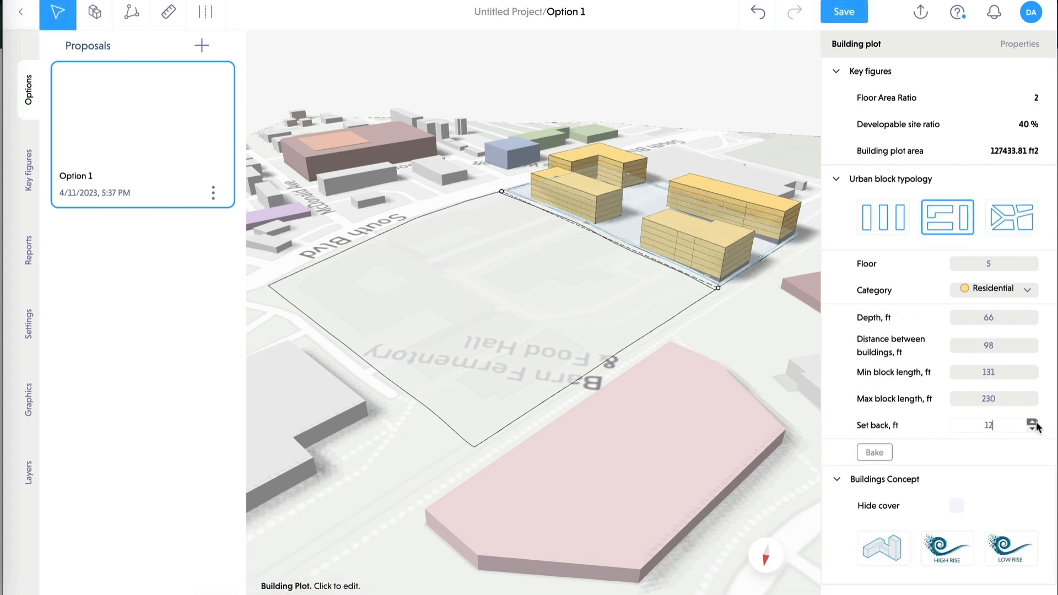
left_click(1036, 422)
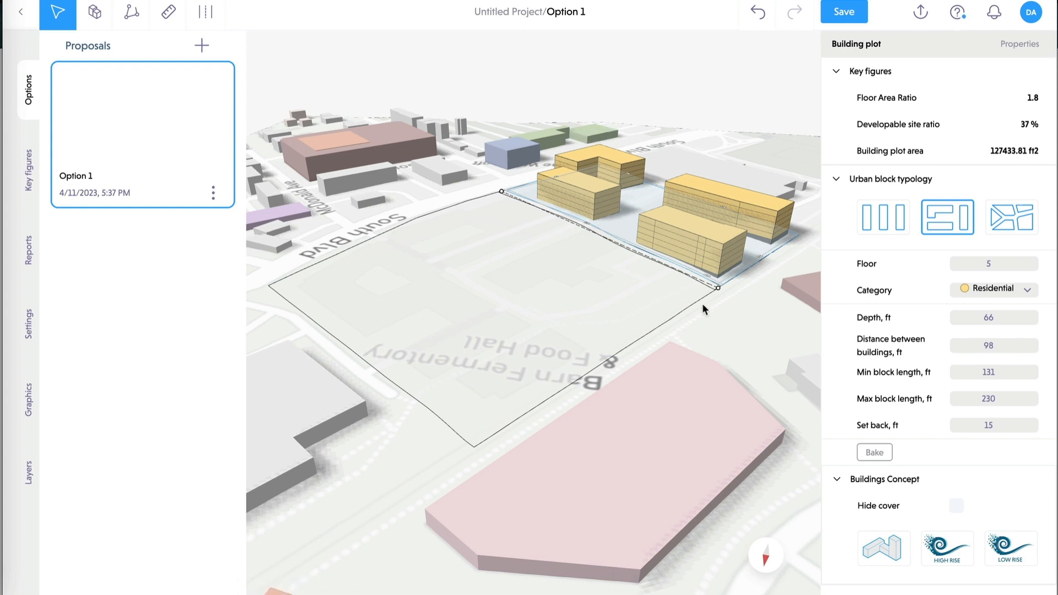
left_click(657, 317)
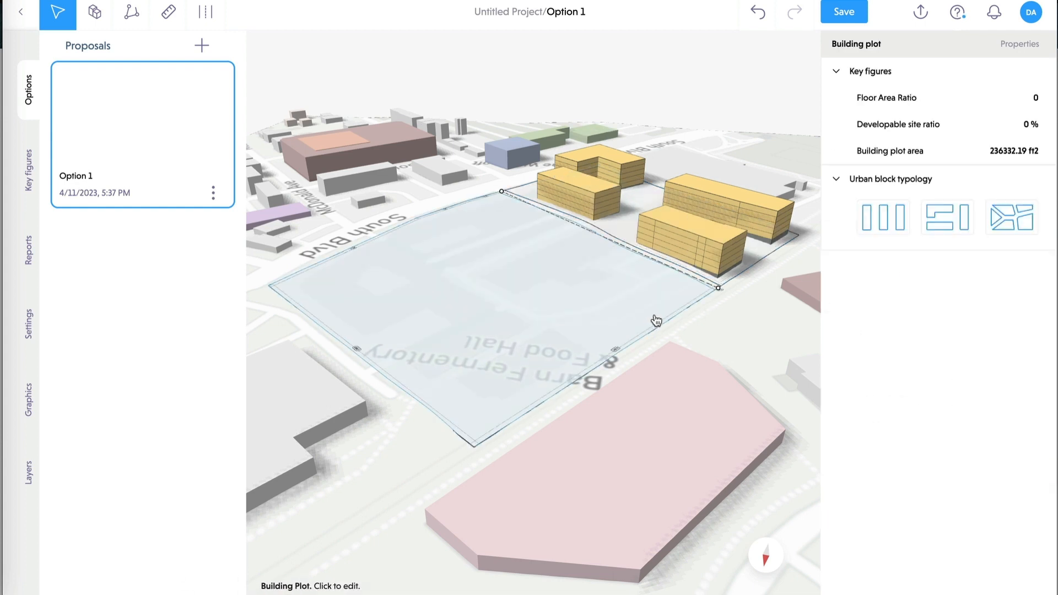
left_click(1009, 221)
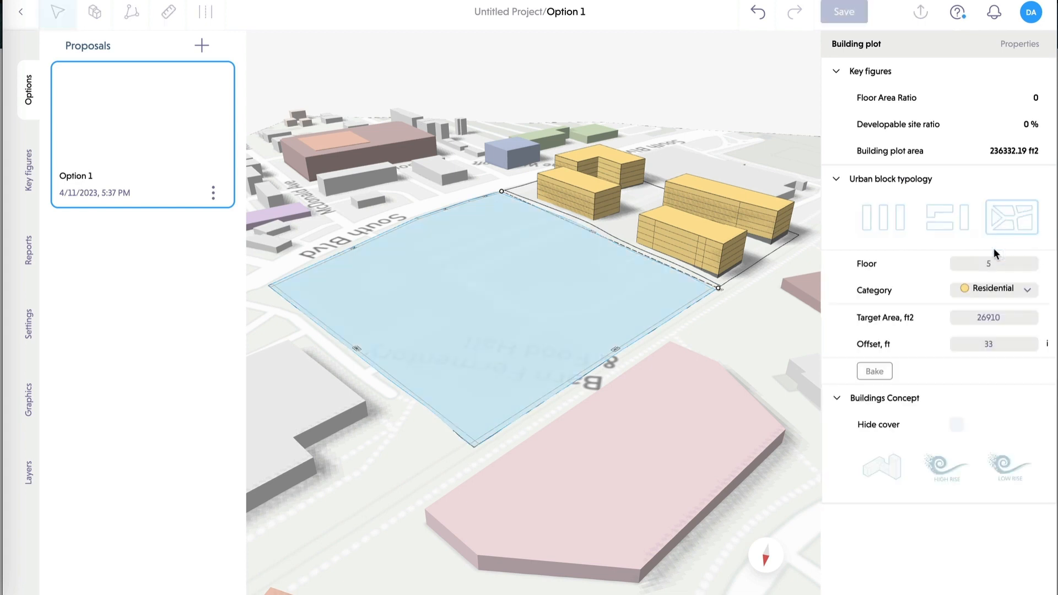
left_click(955, 226)
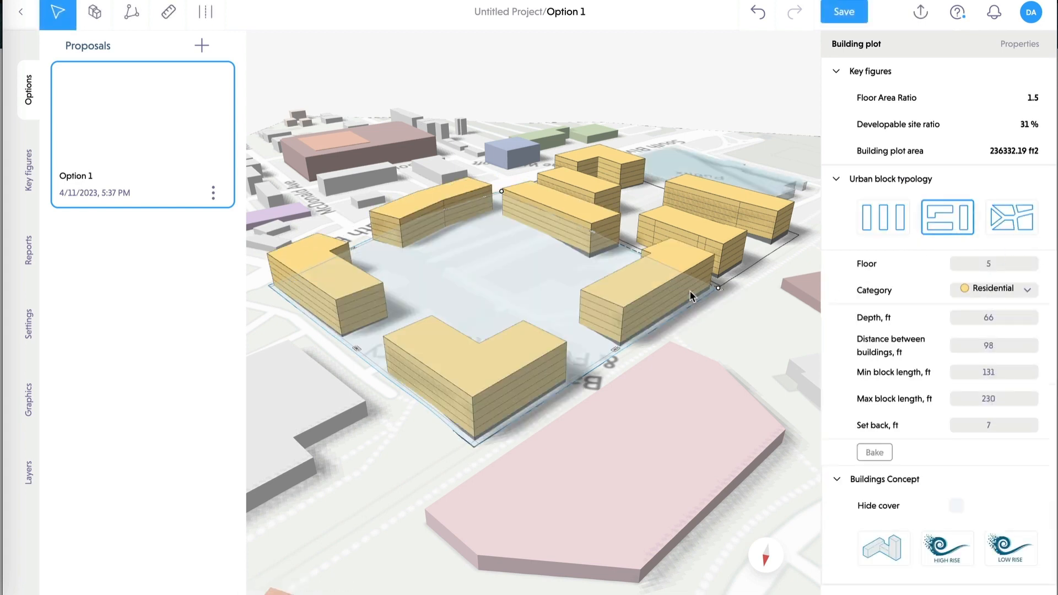
left_click(948, 225)
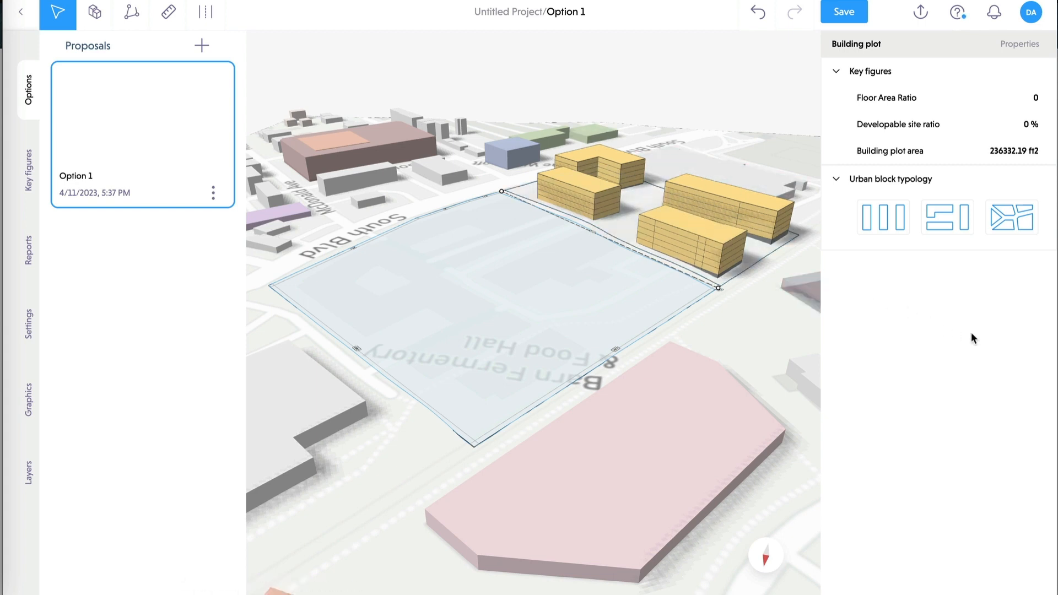
- Draw a three-point L-shaped polyline building on the large plot
left_click(132, 16)
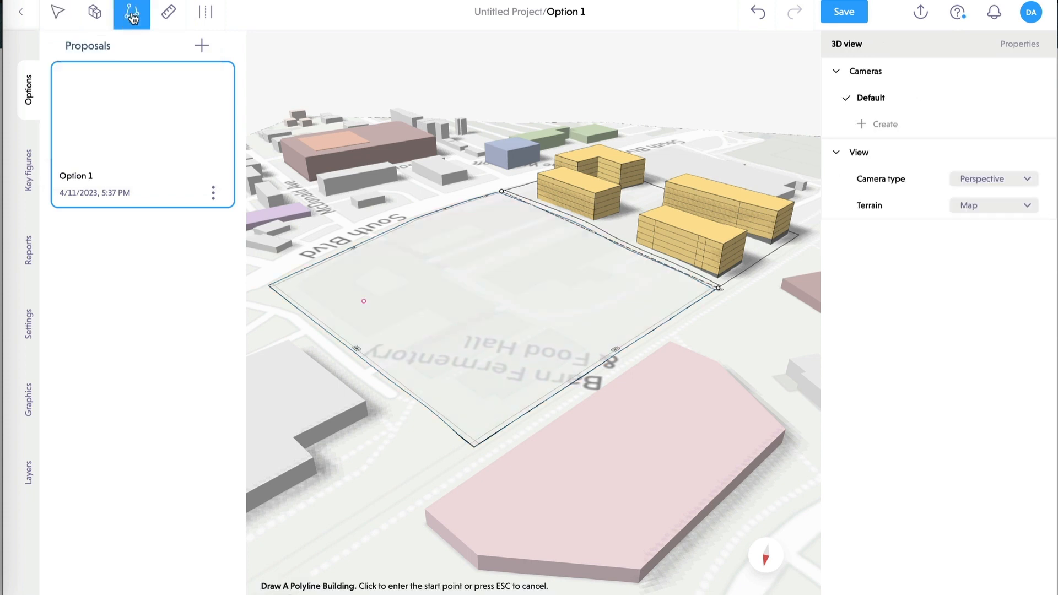
left_click(357, 275)
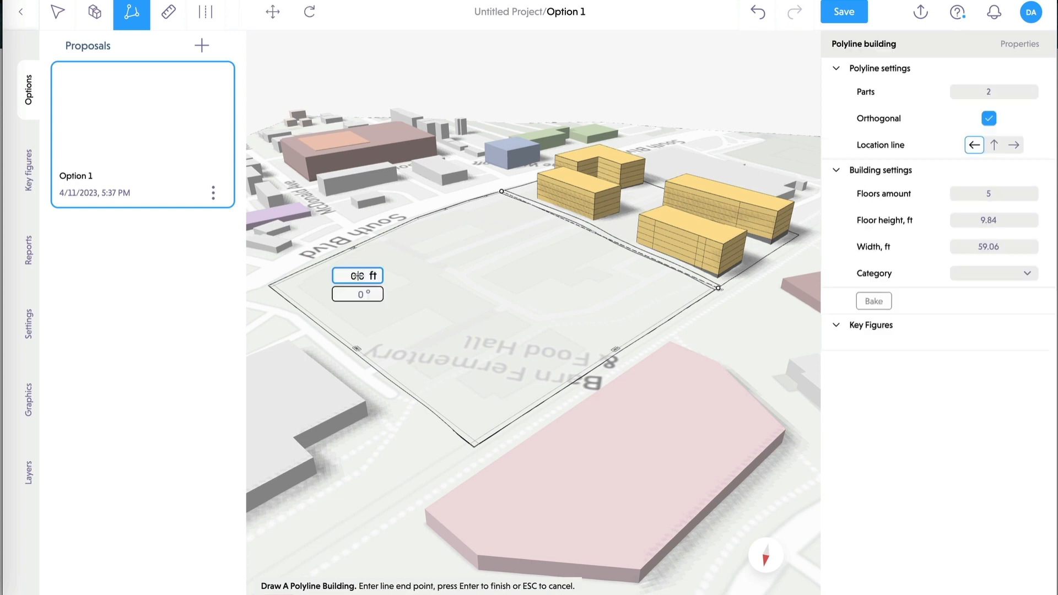
left_click(504, 360)
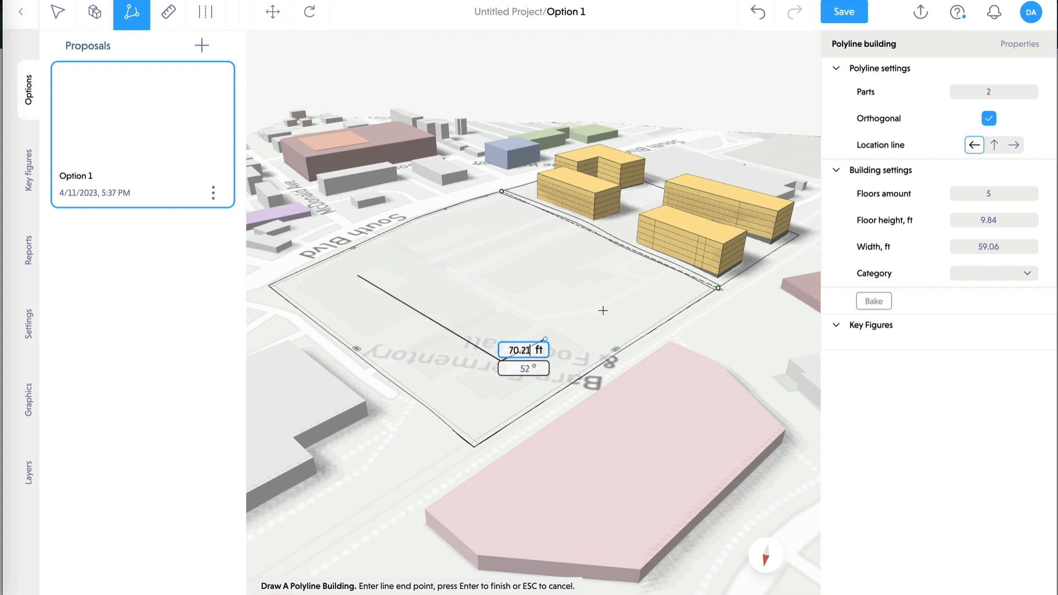
left_click(650, 275)
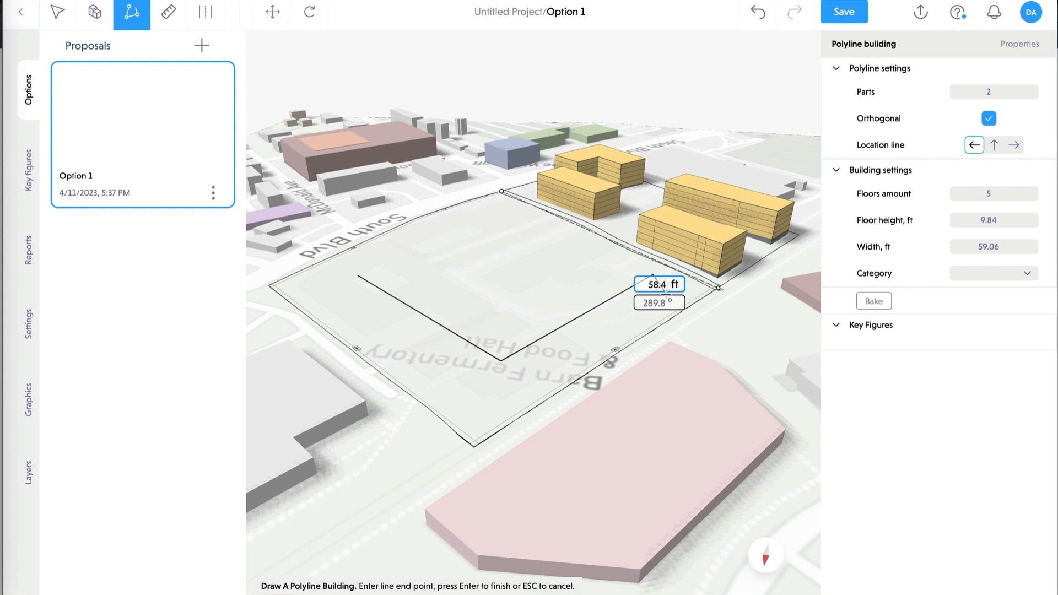
key("Return")
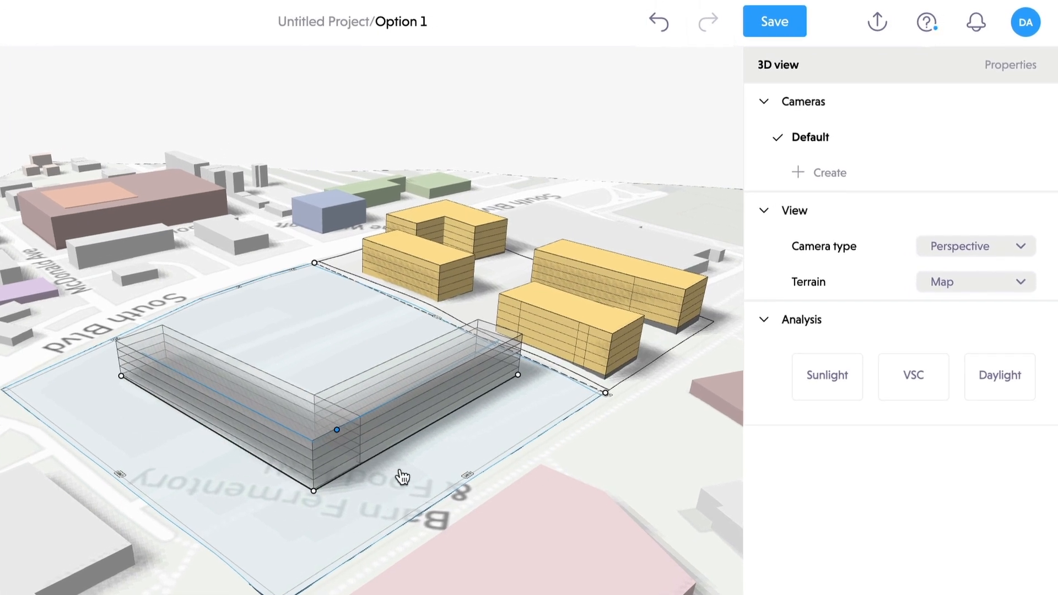
- Give the L-shaped building three parts, lower its floor count and set an 11 ft floor height
left_click(381, 398)
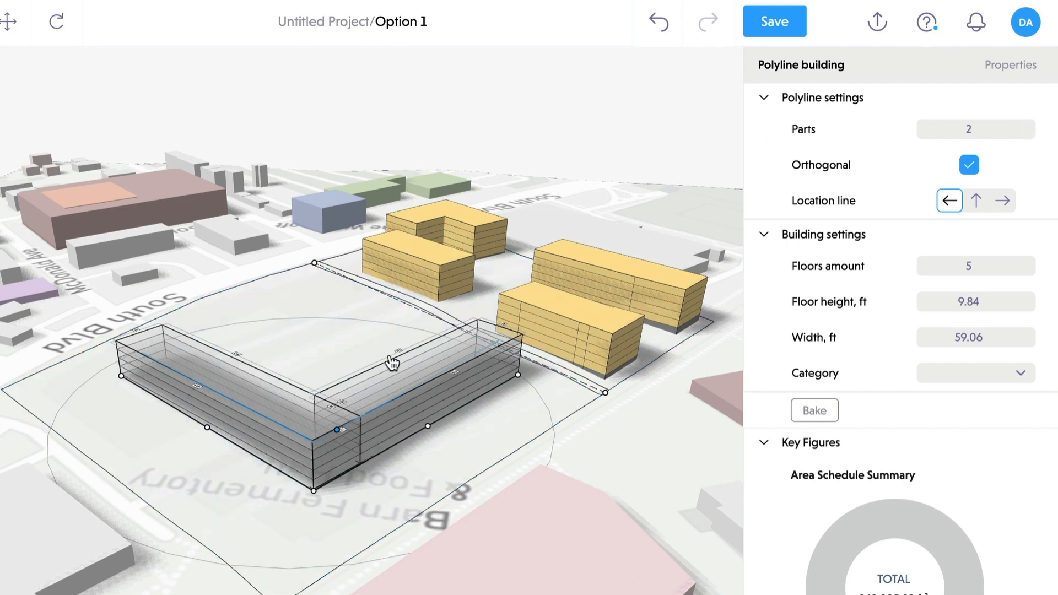
left_click(1028, 126)
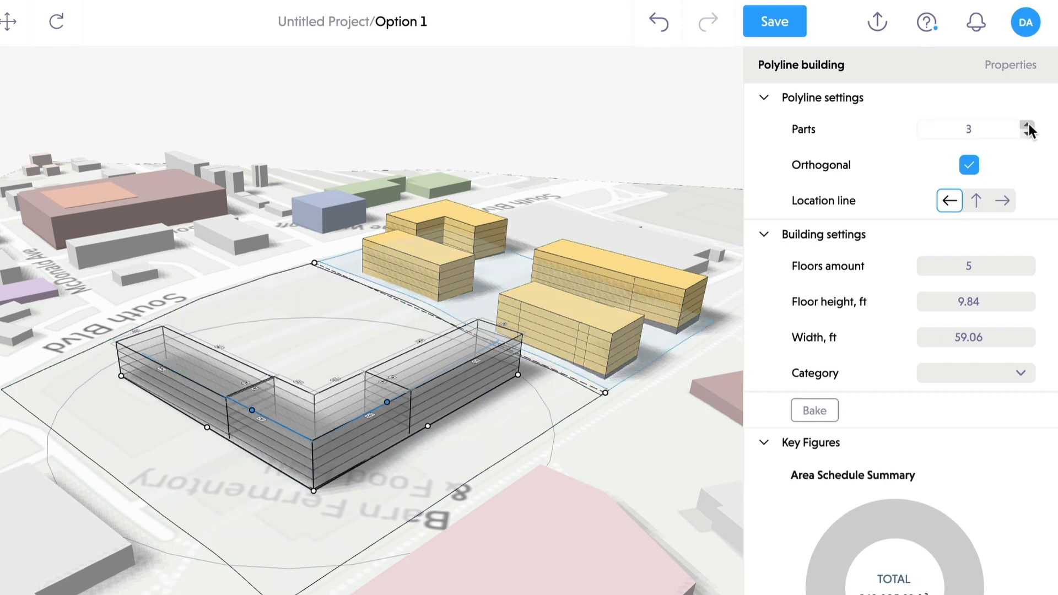
left_click(1028, 126)
left_click(1028, 126)
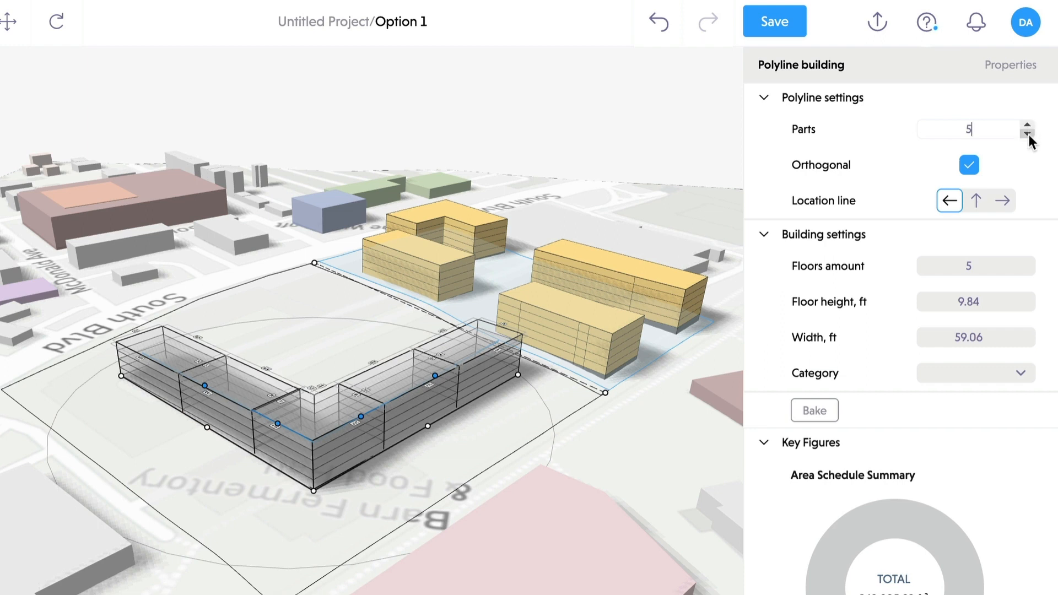
left_click(1028, 133)
left_click(1028, 134)
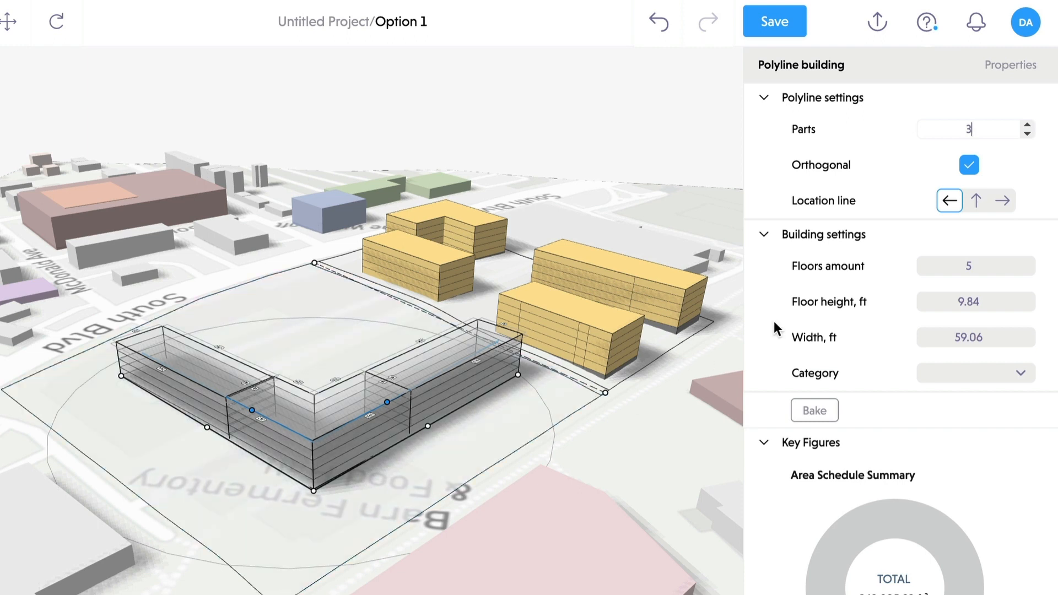
left_click(1028, 270)
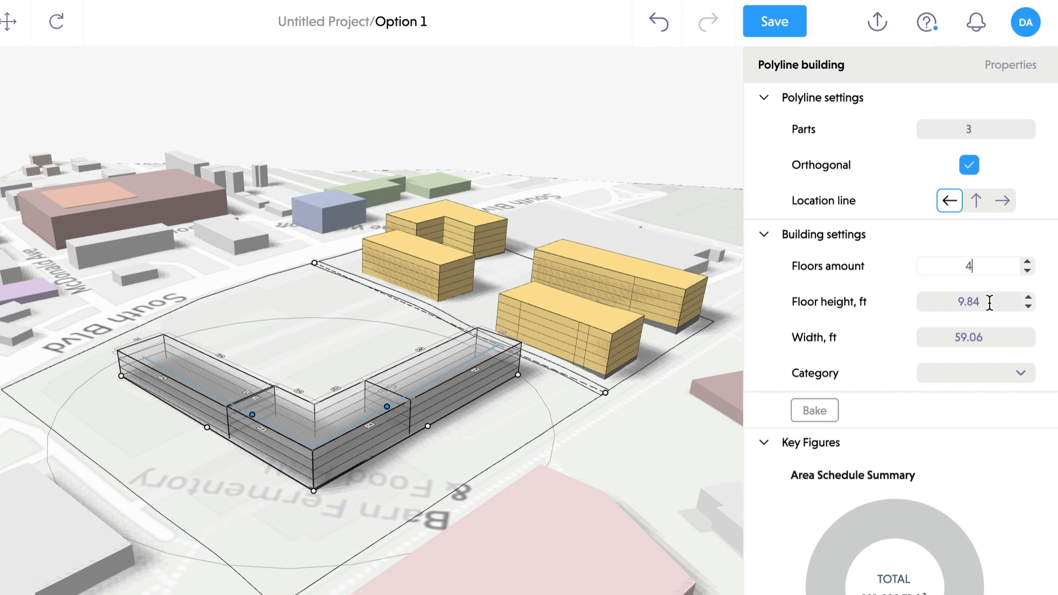
left_click(918, 302)
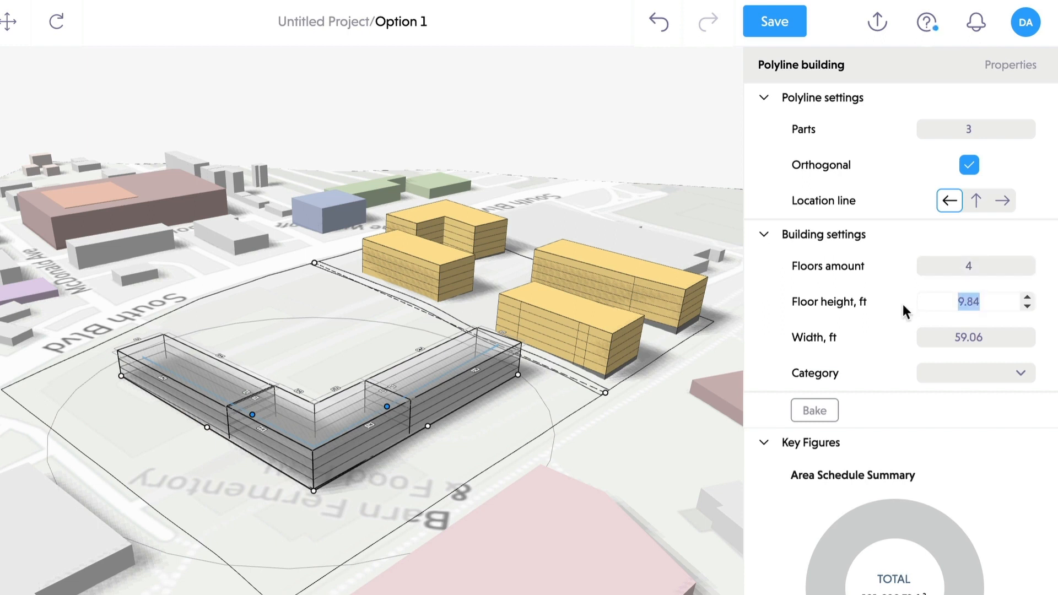
type("11")
key("Return")
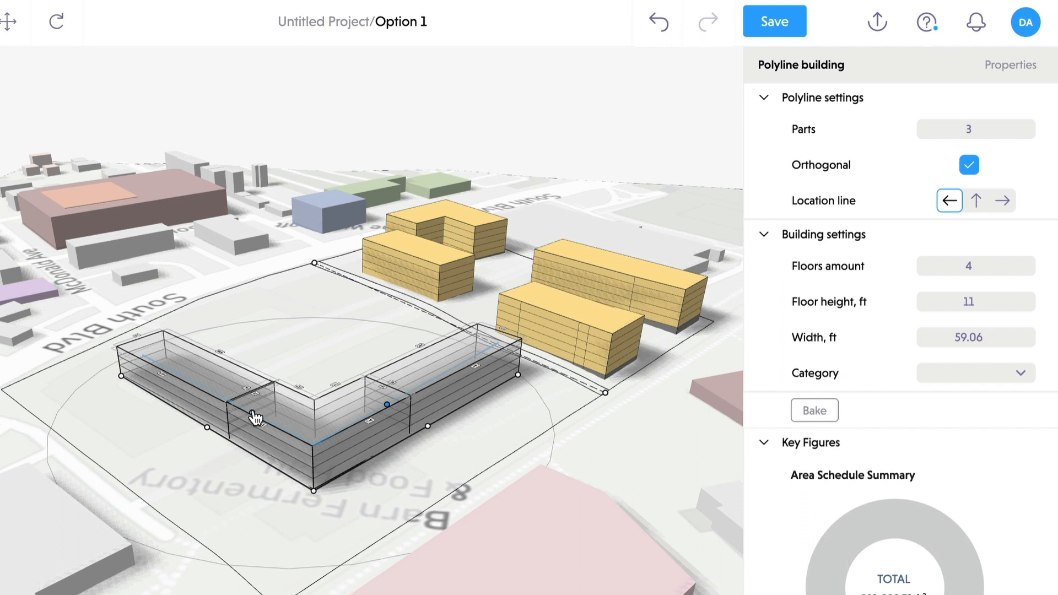
- Reshape the building's wings to 83.33 ft and 200.79 ft
left_click_drag(253, 413, 226, 409)
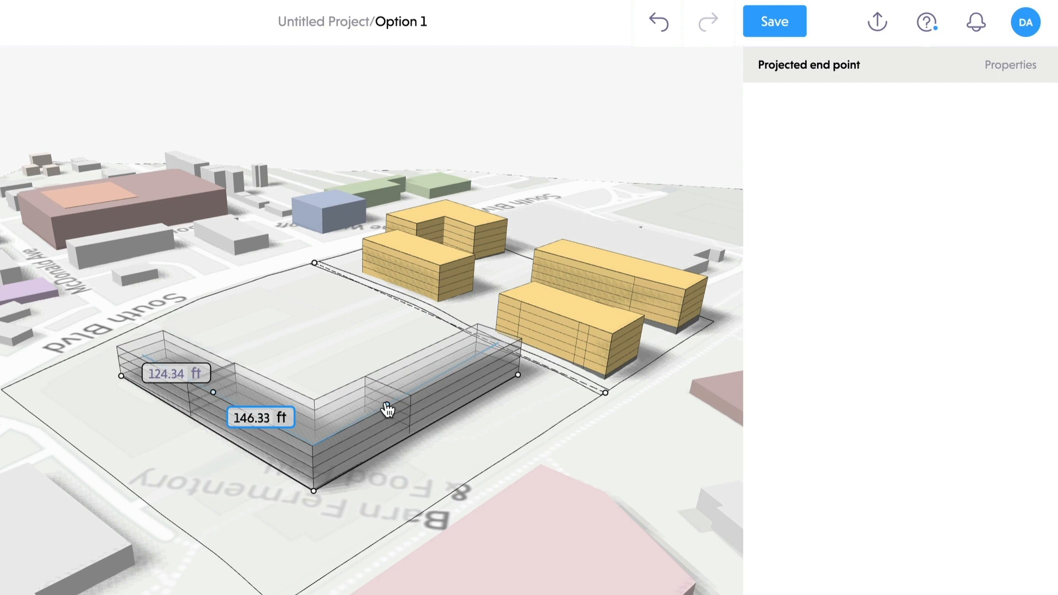
left_click_drag(387, 409, 381, 441)
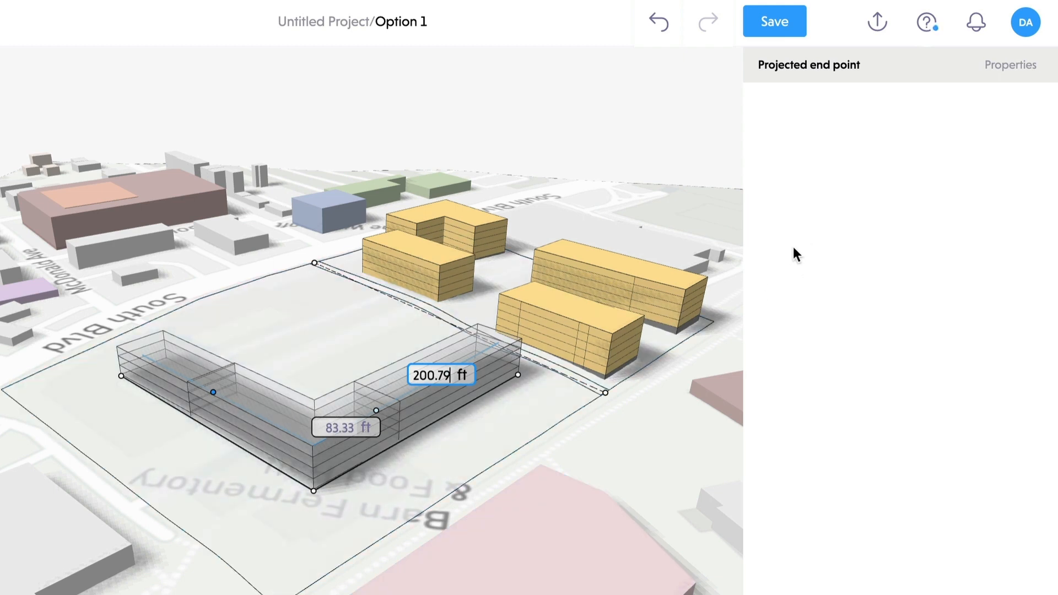
left_click(626, 429)
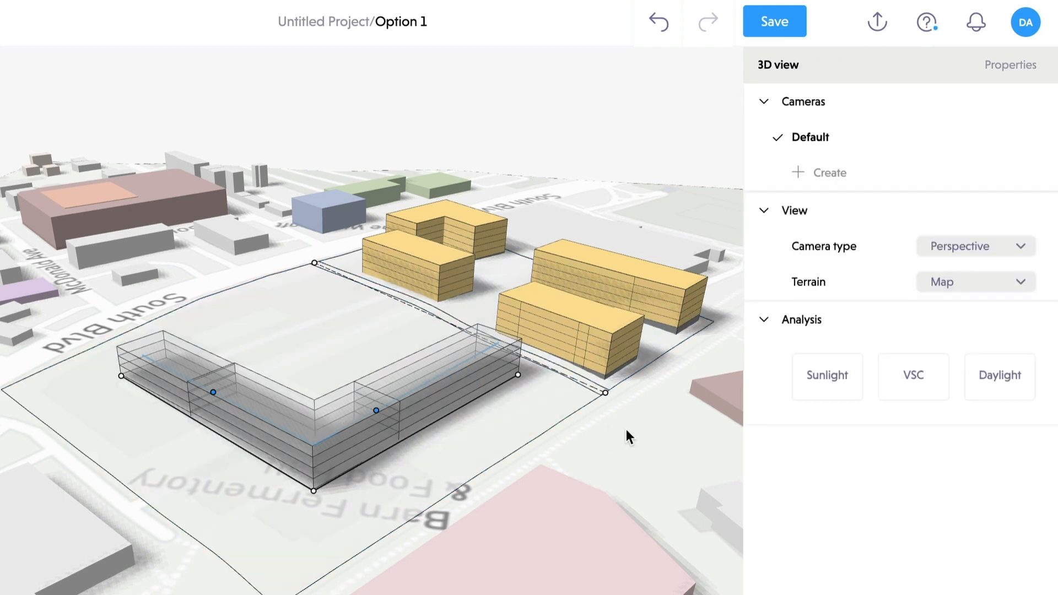
- Bake the L-shaped polyline building into three editable massing blocks
left_click(429, 372)
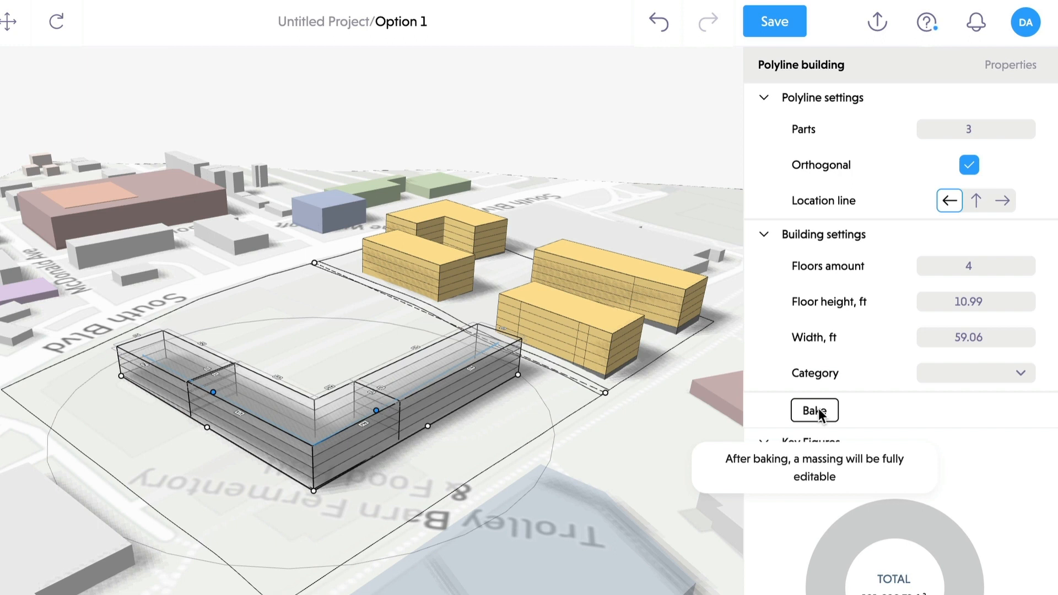
left_click(815, 411)
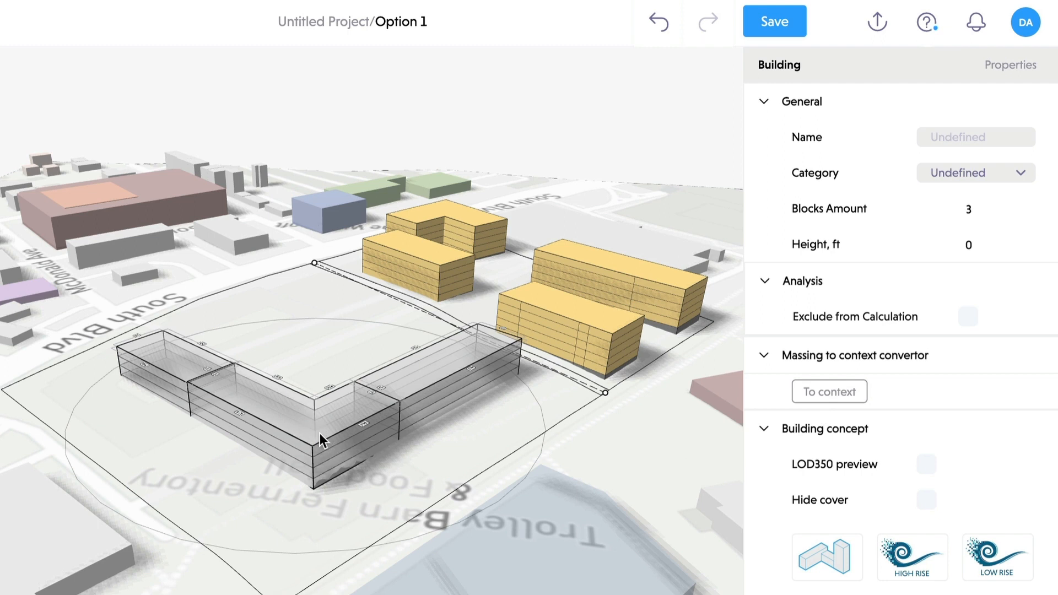
left_click(297, 347)
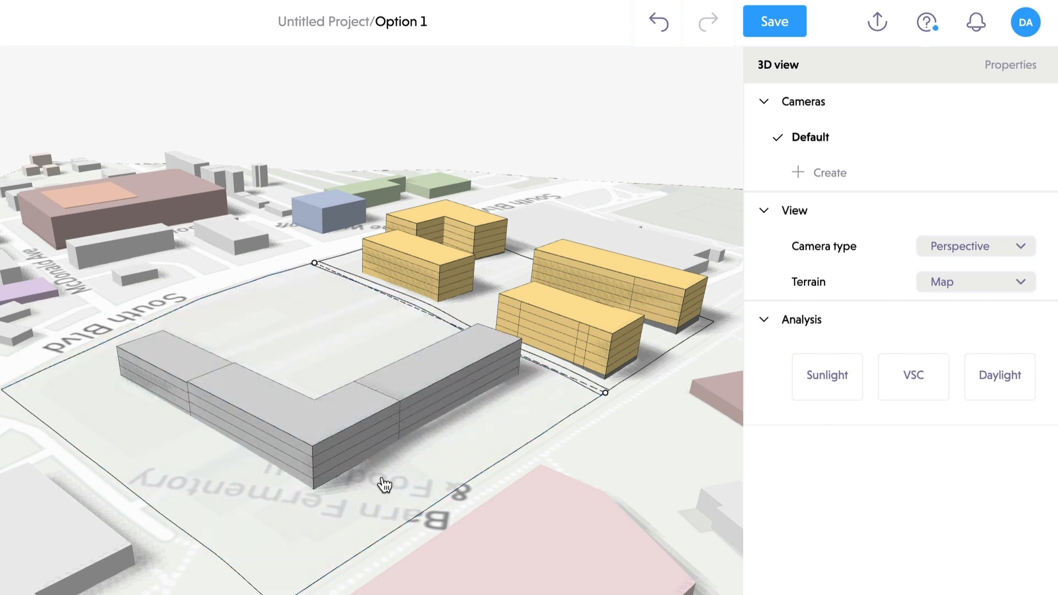
- Set the corner block to 7 floors, the right wing to 5 and the left wing to 3
left_click(353, 422)
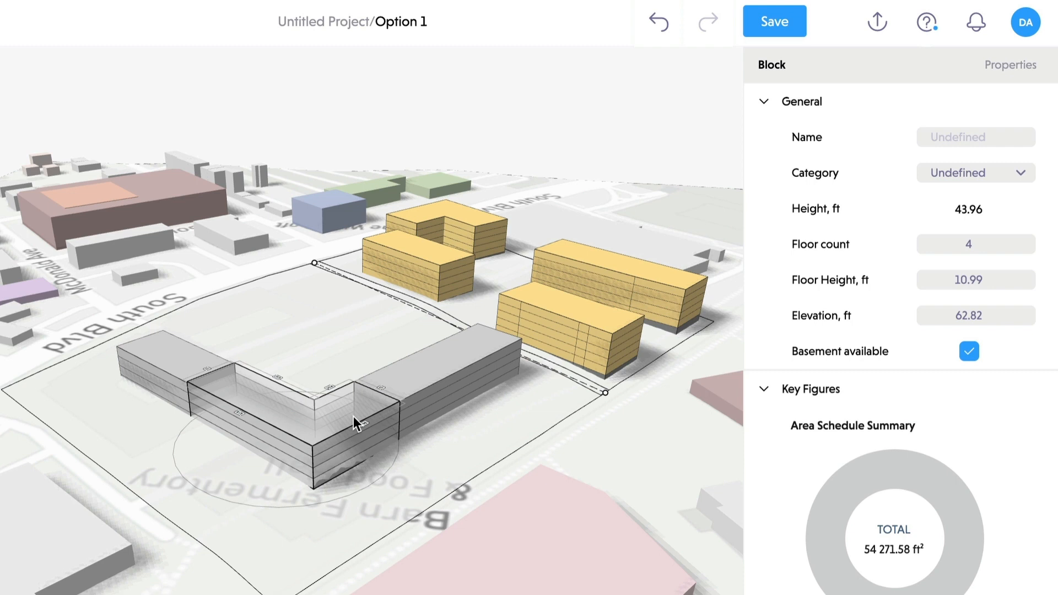
left_click(1030, 240)
left_click(1030, 240)
left_click(1029, 239)
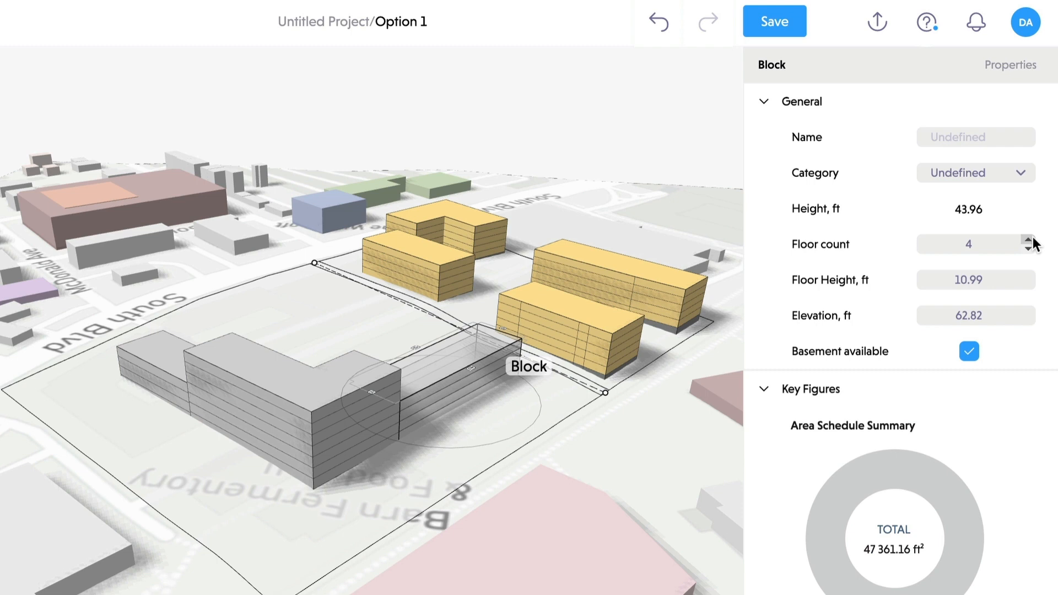
left_click(1029, 240)
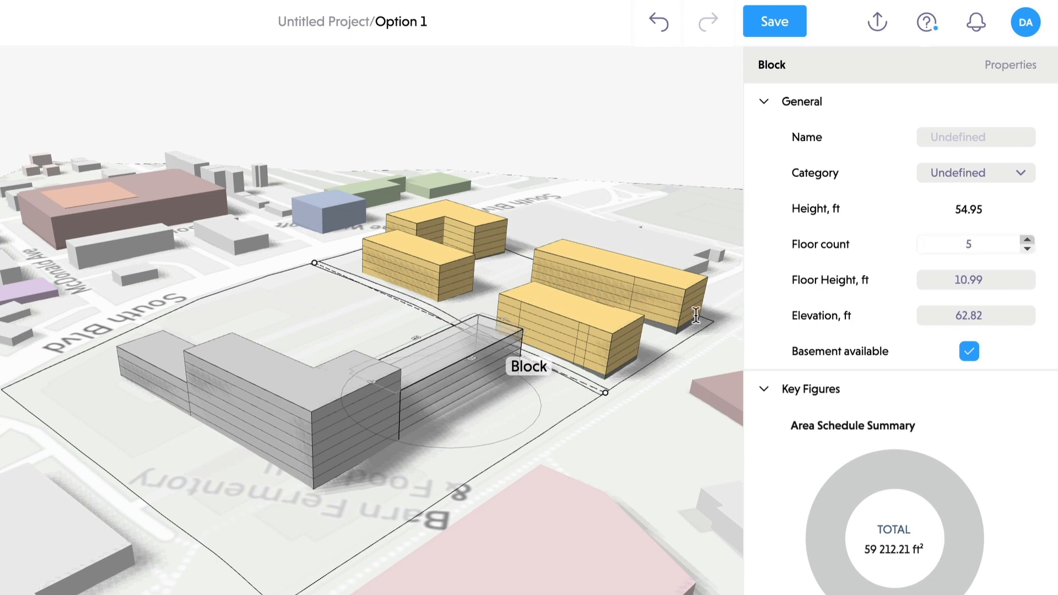
left_click(160, 364)
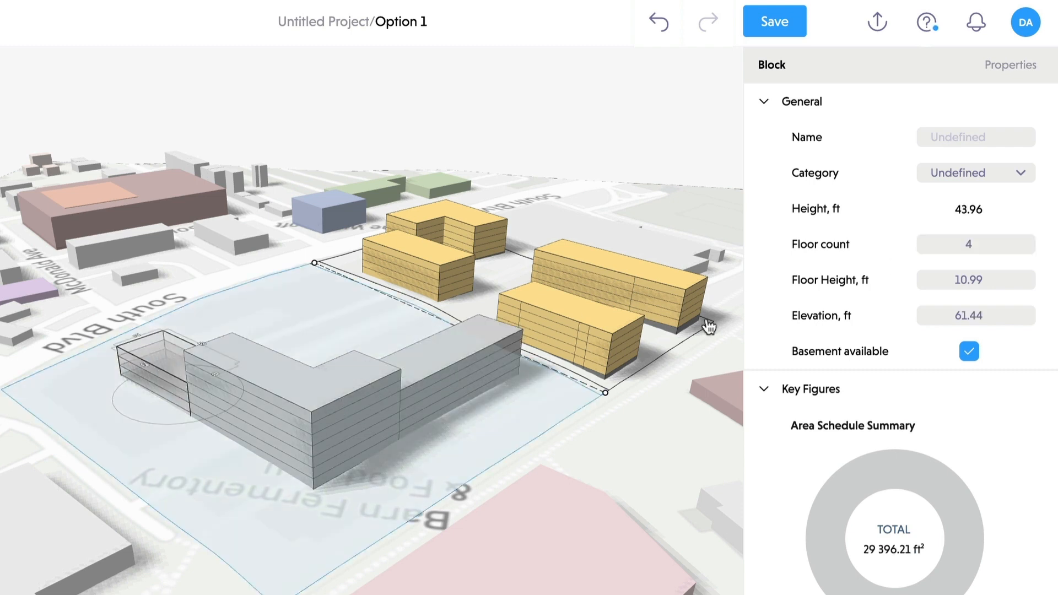
left_click(1030, 249)
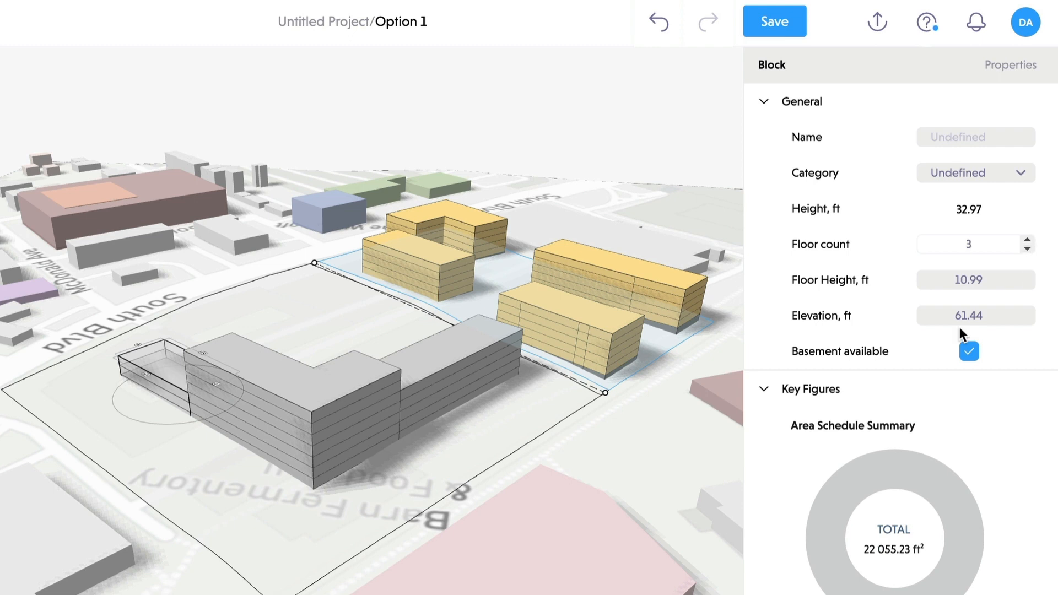
- Make the corner block and right wing Residential and the left wing Commercial
left_click(309, 386)
left_click(1023, 178)
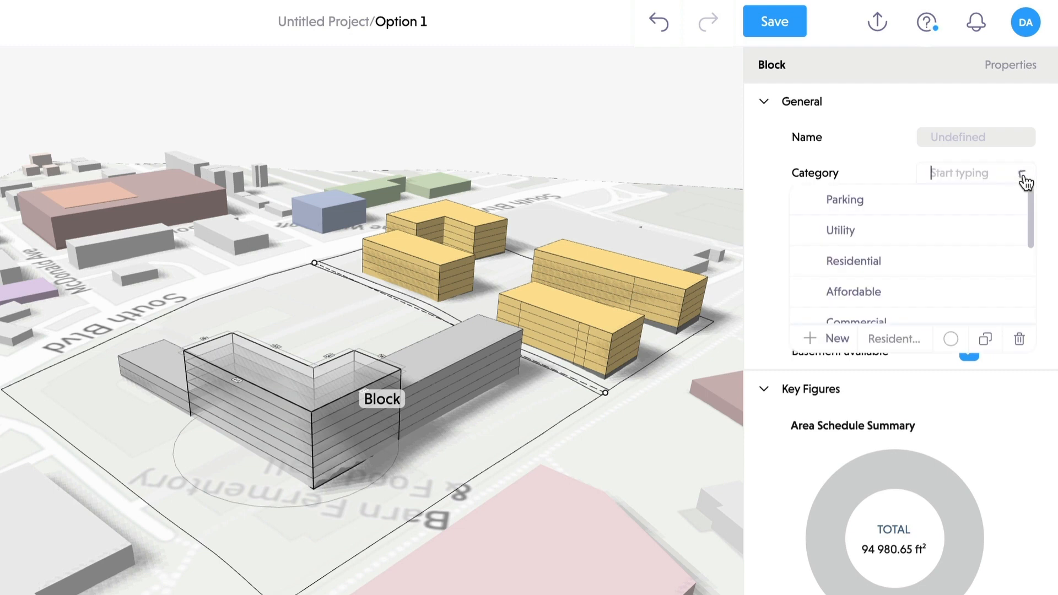
left_click(918, 267)
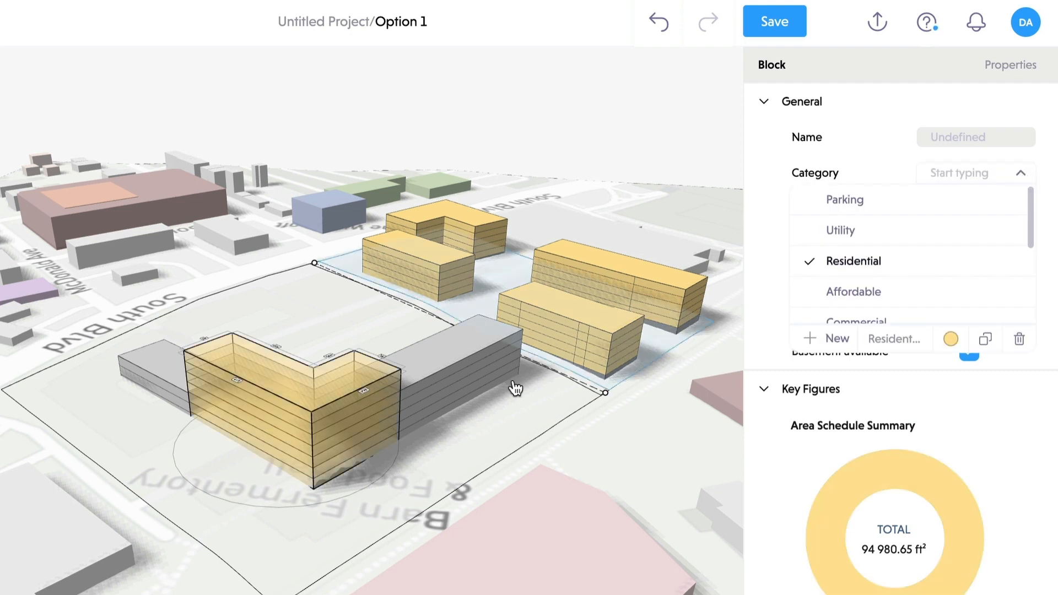
left_click(455, 353)
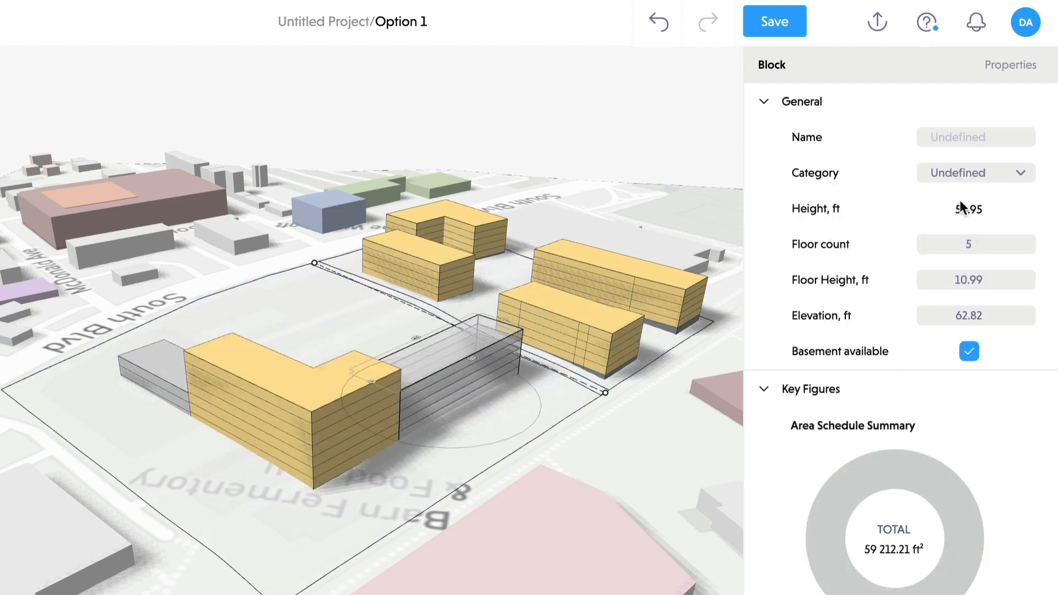
left_click(1023, 175)
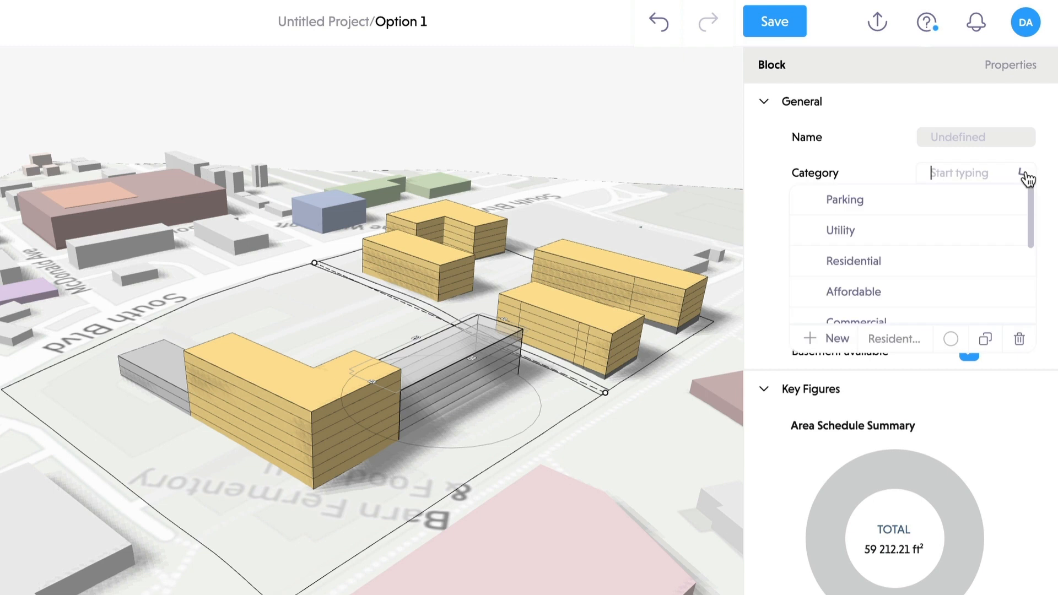
left_click(887, 267)
left_click(164, 370)
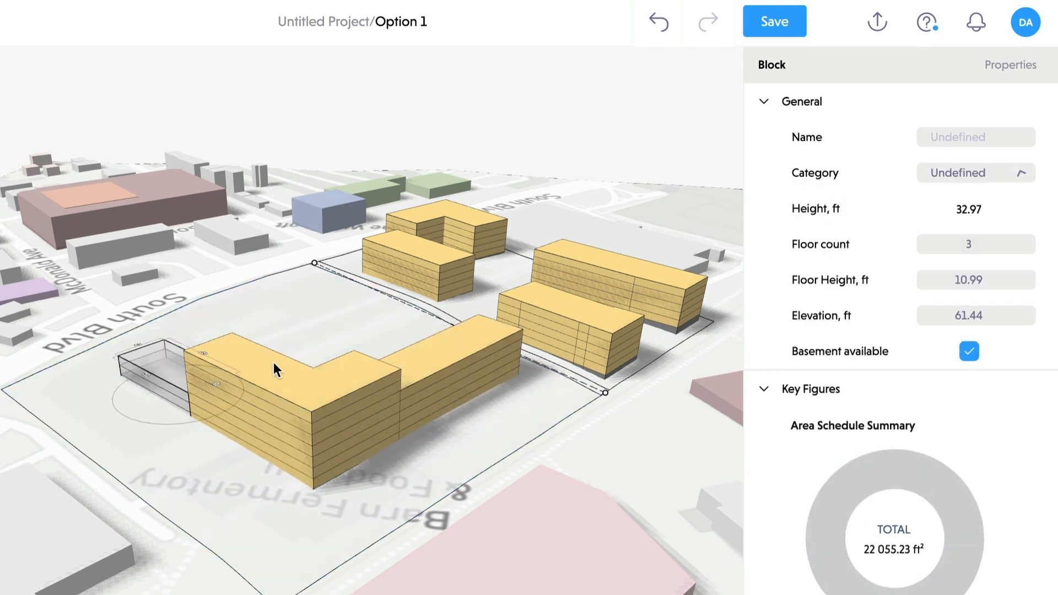
left_click(1021, 175)
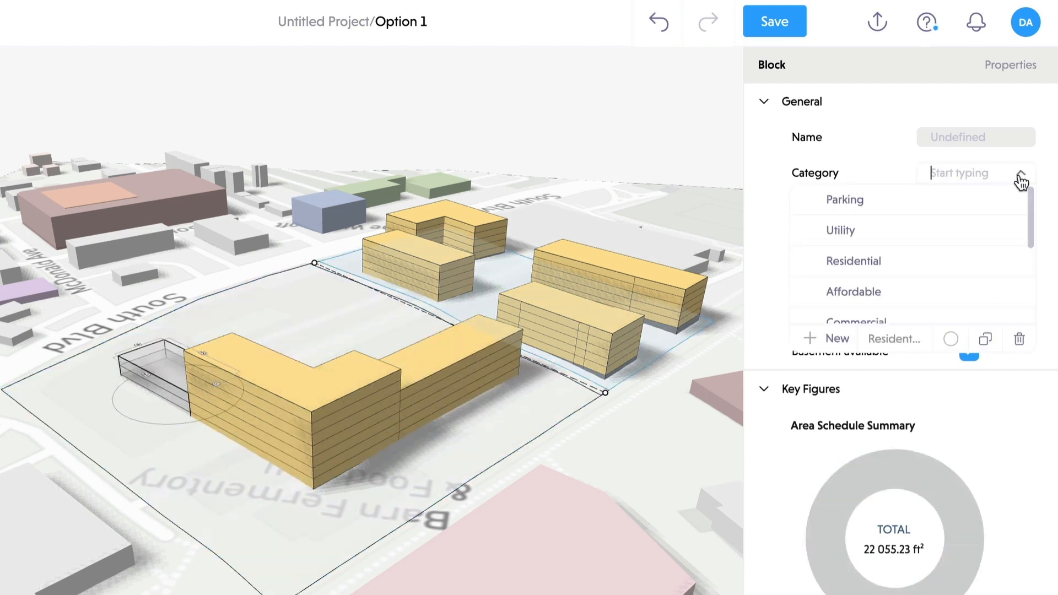
scroll(931, 265, "down", 3)
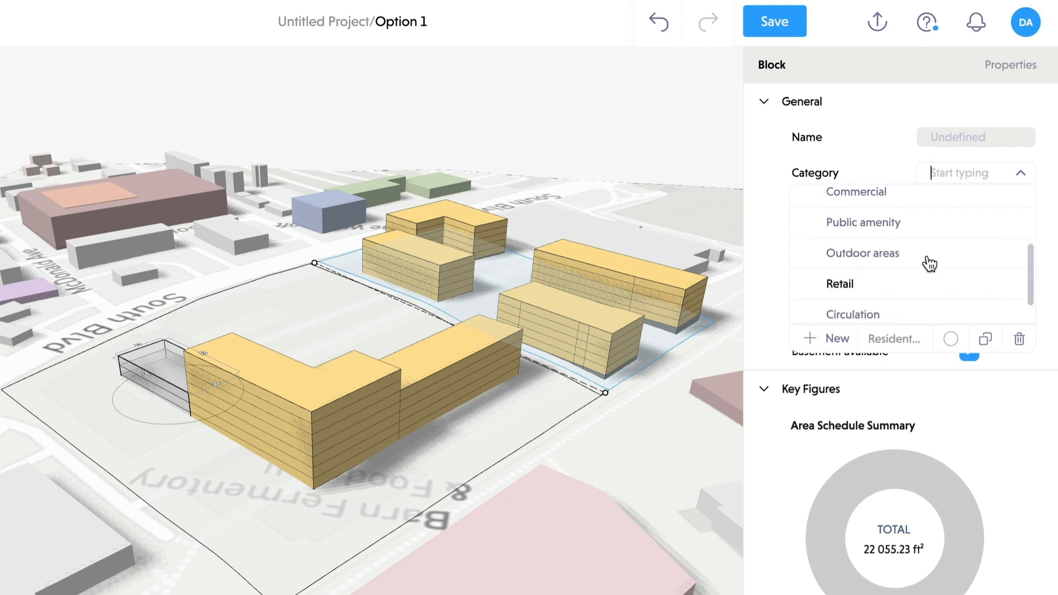
left_click(881, 195)
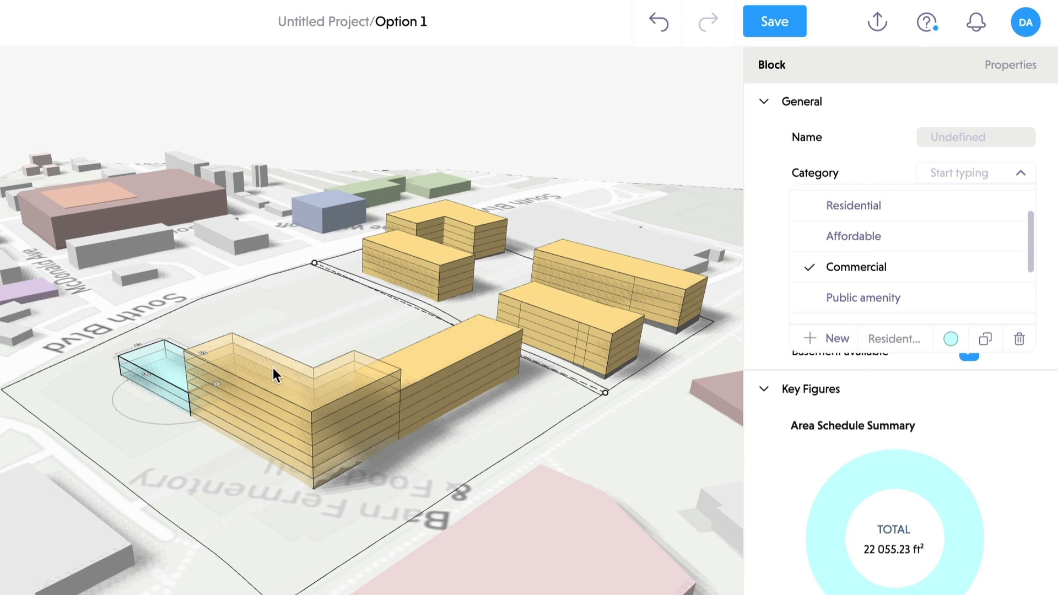
left_click(309, 138)
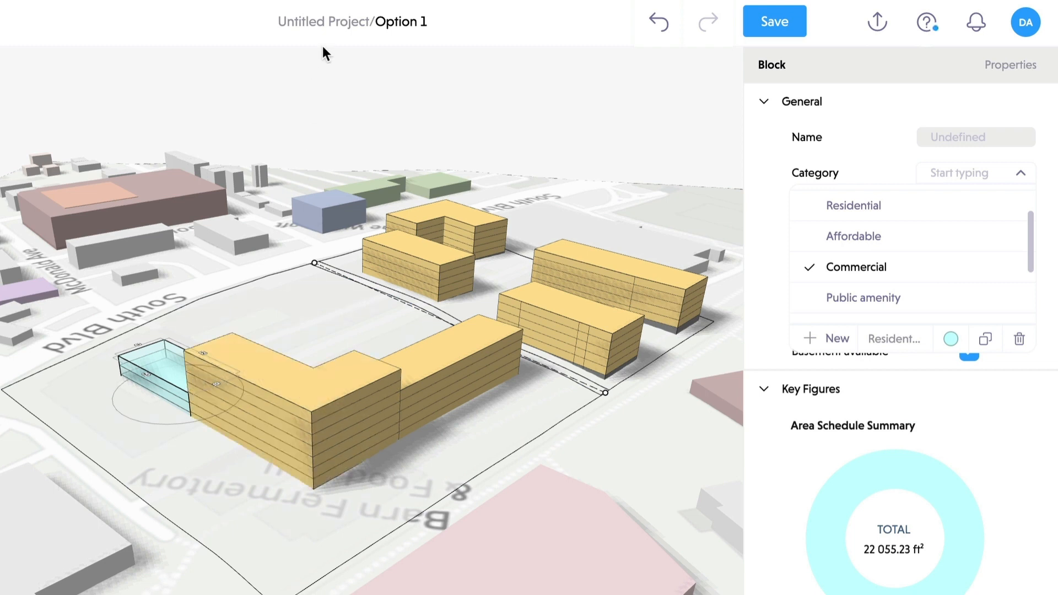
- Inspect the L-shaped building's properties, then select the right wing showing Residential use and 5 floors
left_click(271, 381)
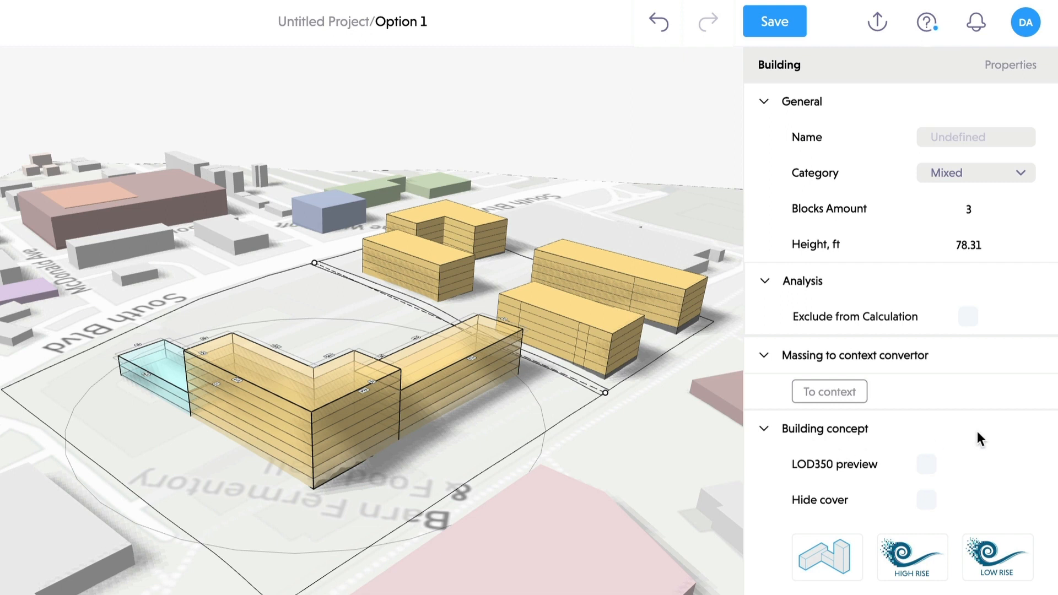
scroll(969, 428, "down", 2)
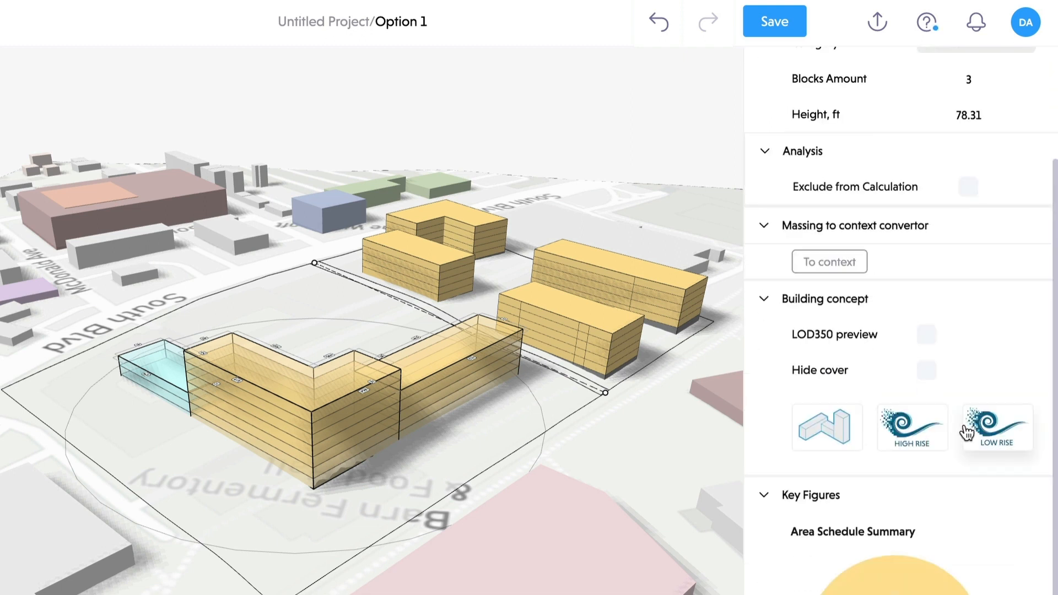
scroll(982, 282, "up", 2)
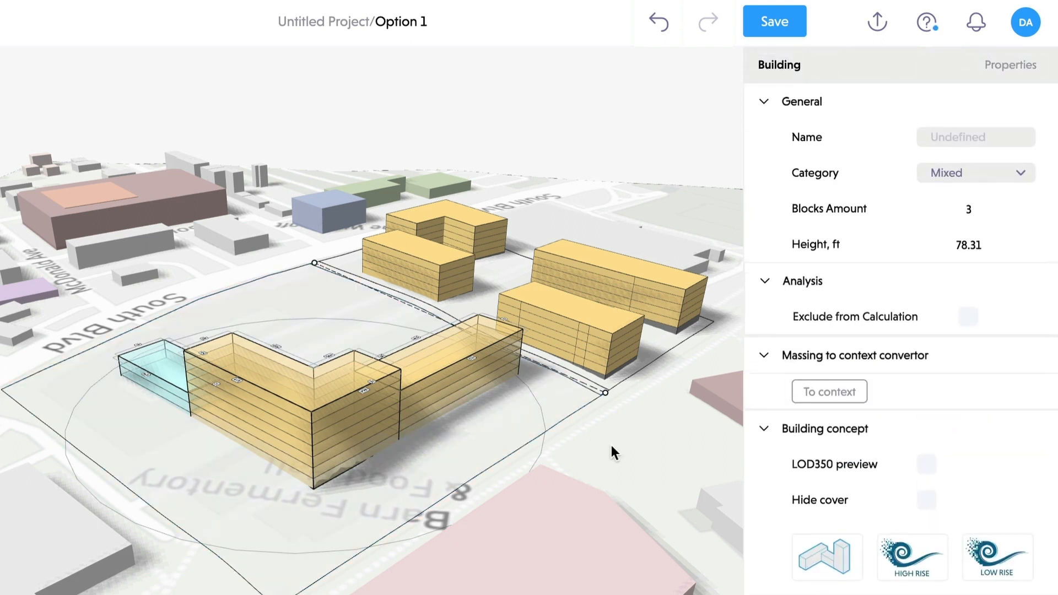
left_click(653, 461)
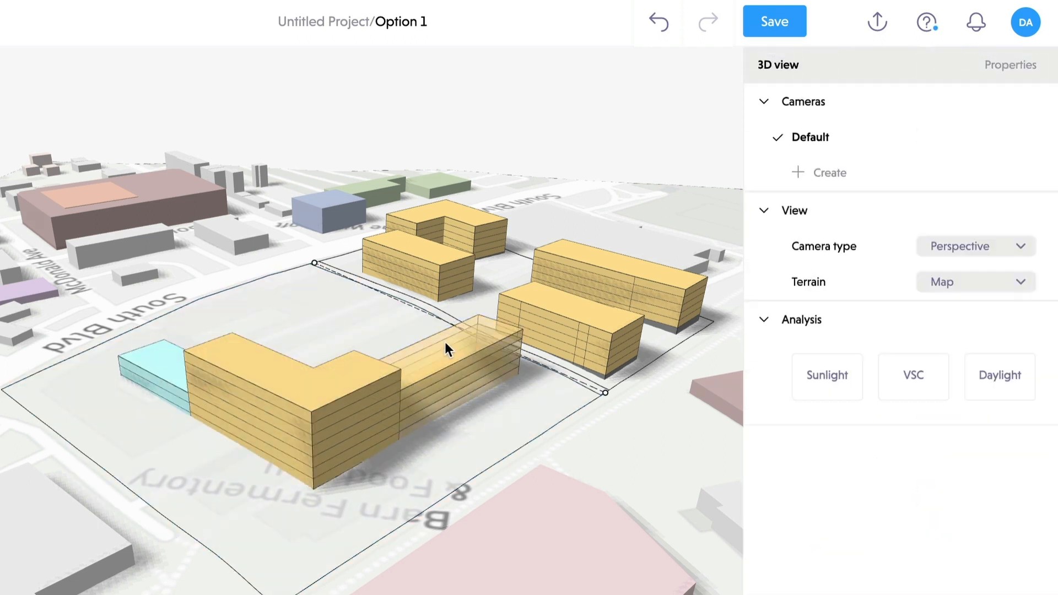
left_click(447, 359)
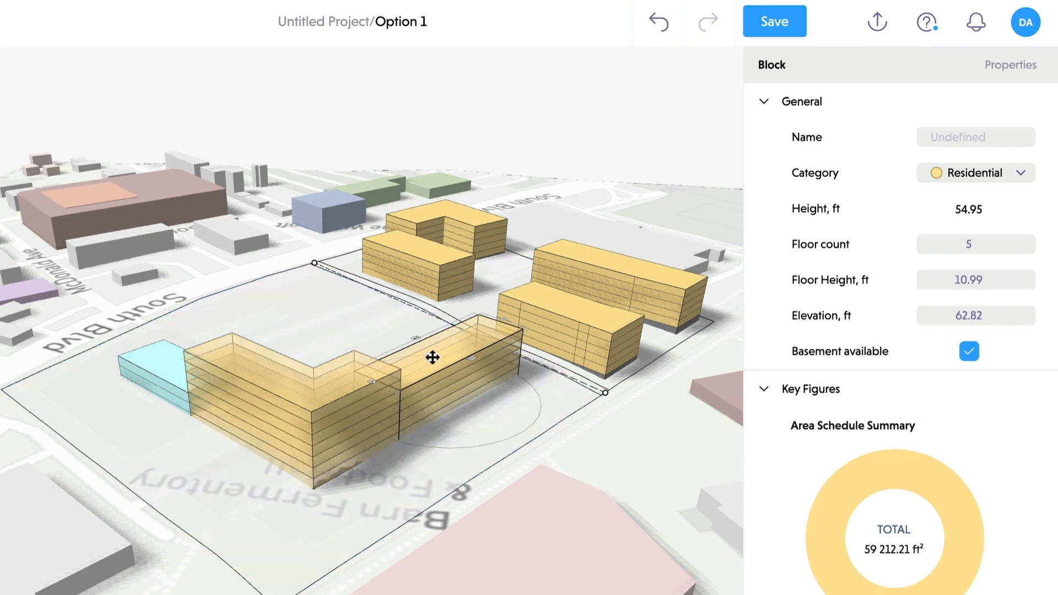
- Group all three blocks of the L-shaped building and set their elevation to 7 ft
left_click(313, 385, "shift")
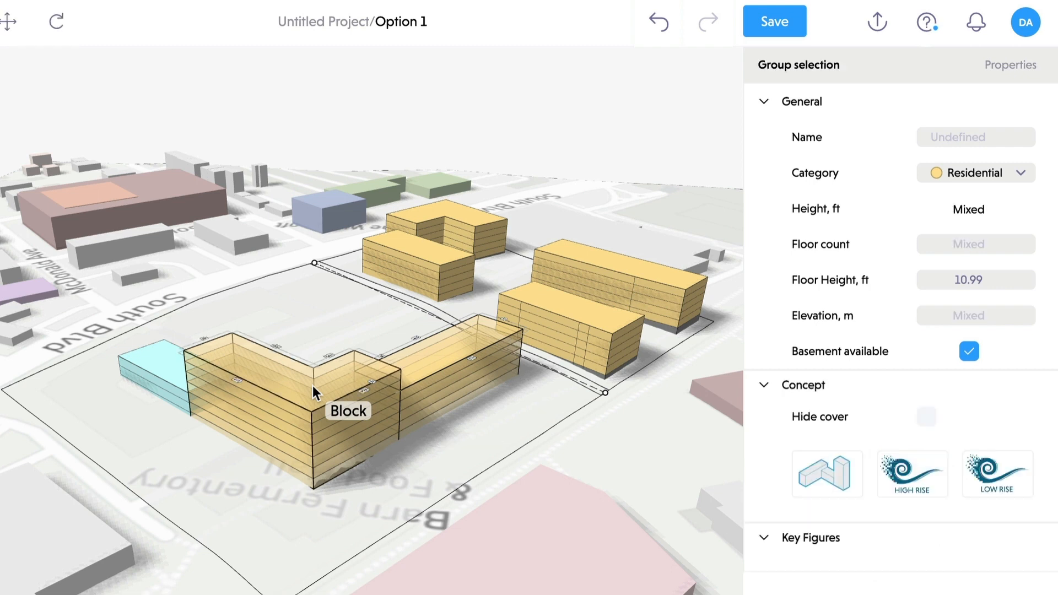
left_click(160, 366, "shift")
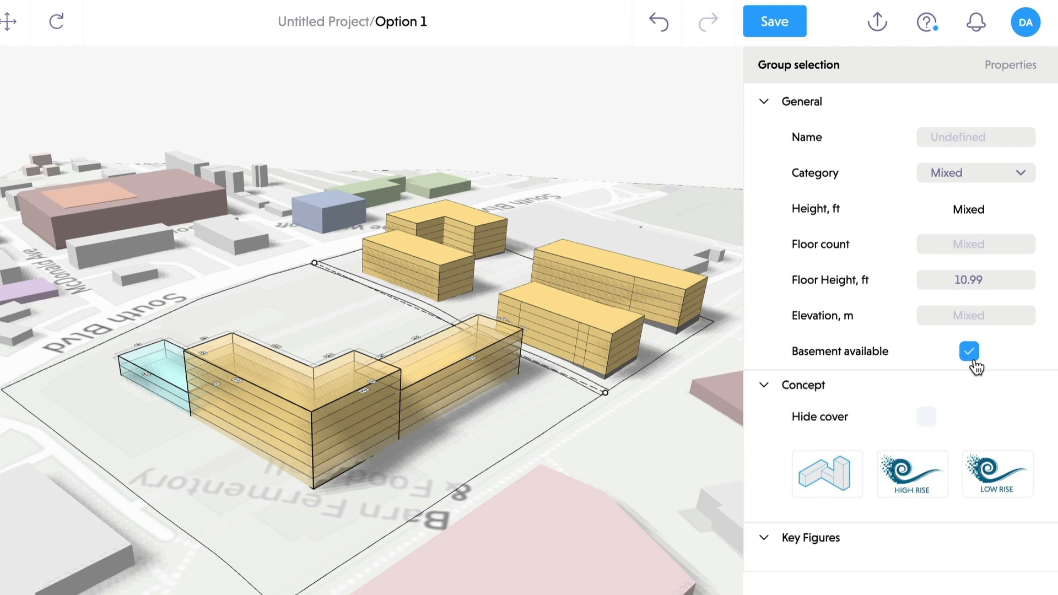
left_click(987, 316)
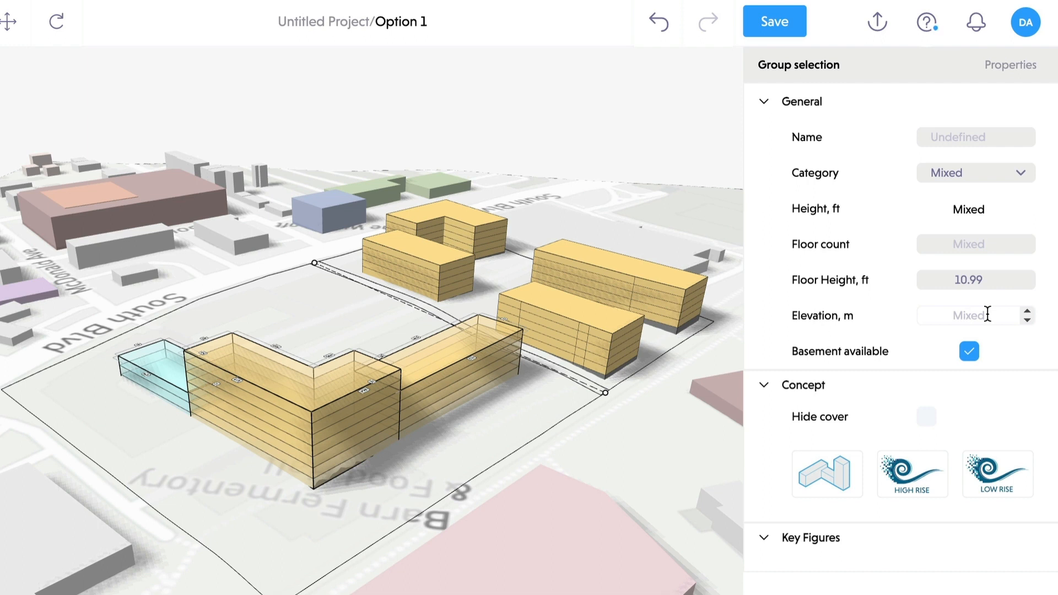
type("68")
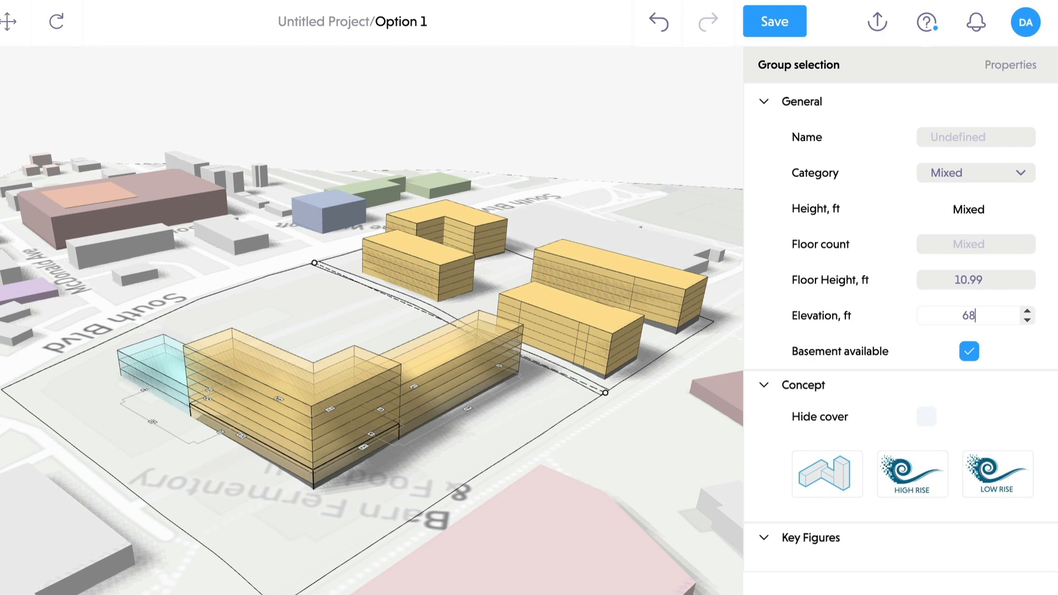
type("72")
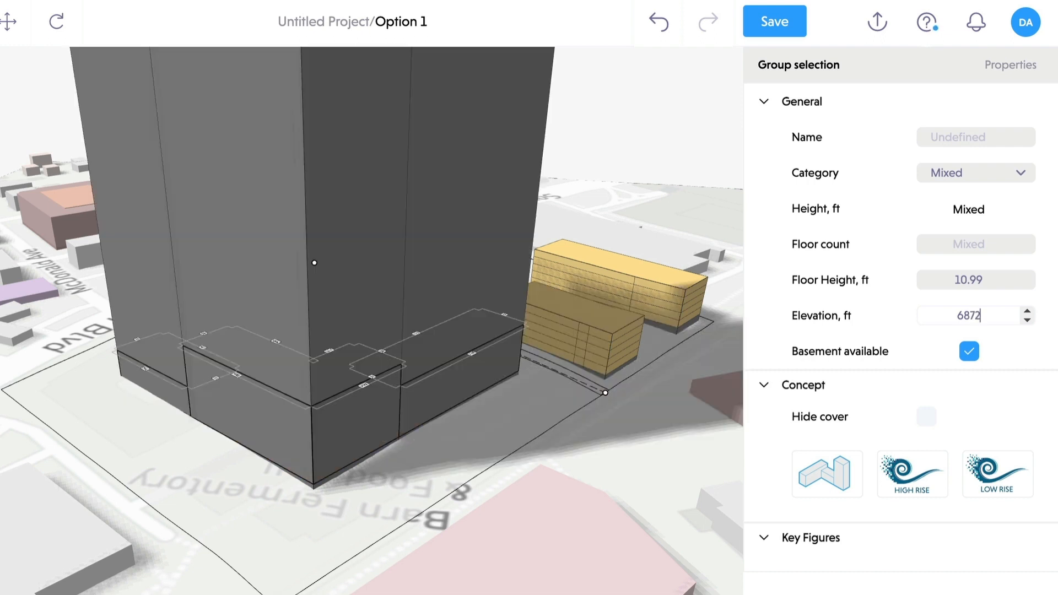
double_click(917, 316)
type("7")
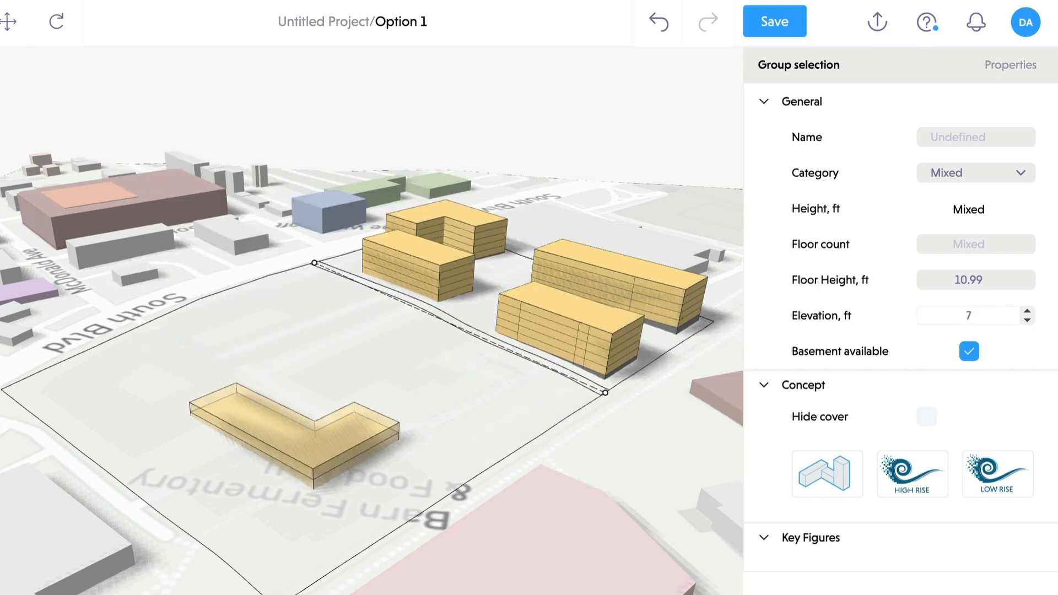
type("2")
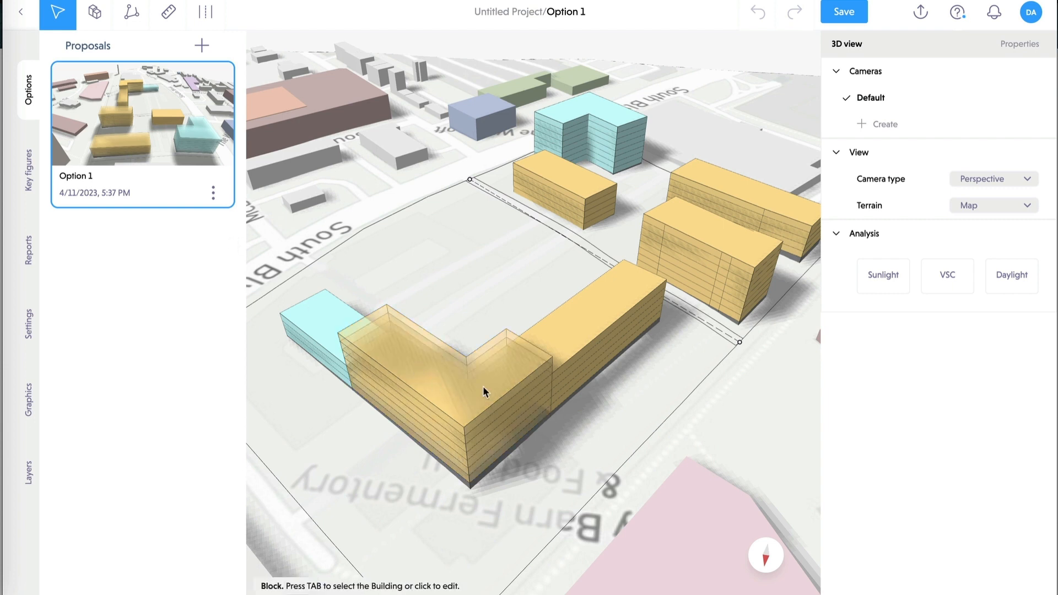
- Select the whole L-shaped building and apply the Low Rise concept at a 30/30/40 mix
key("Tab")
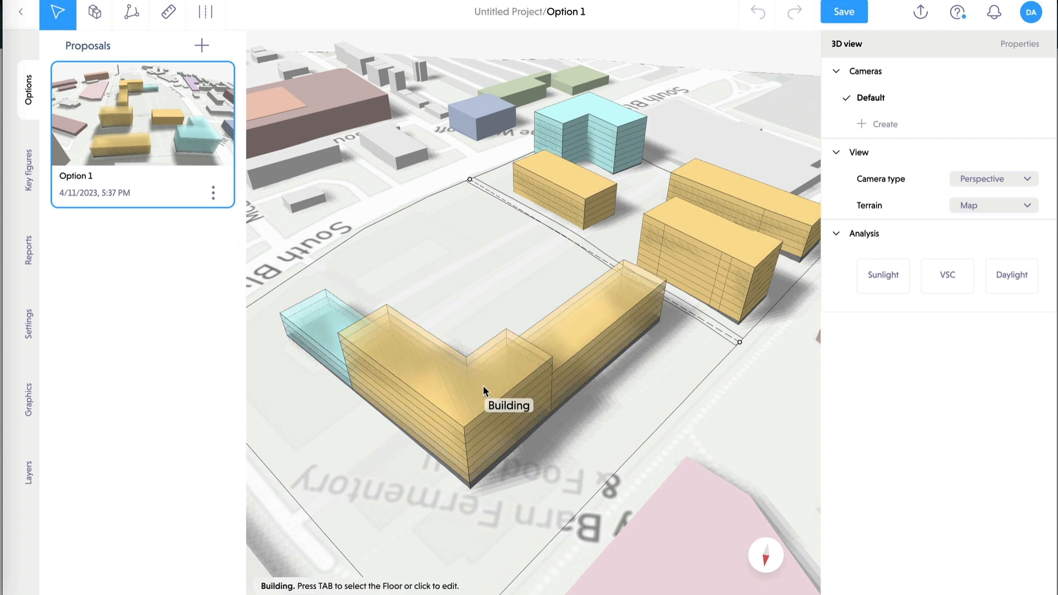
left_click(483, 386)
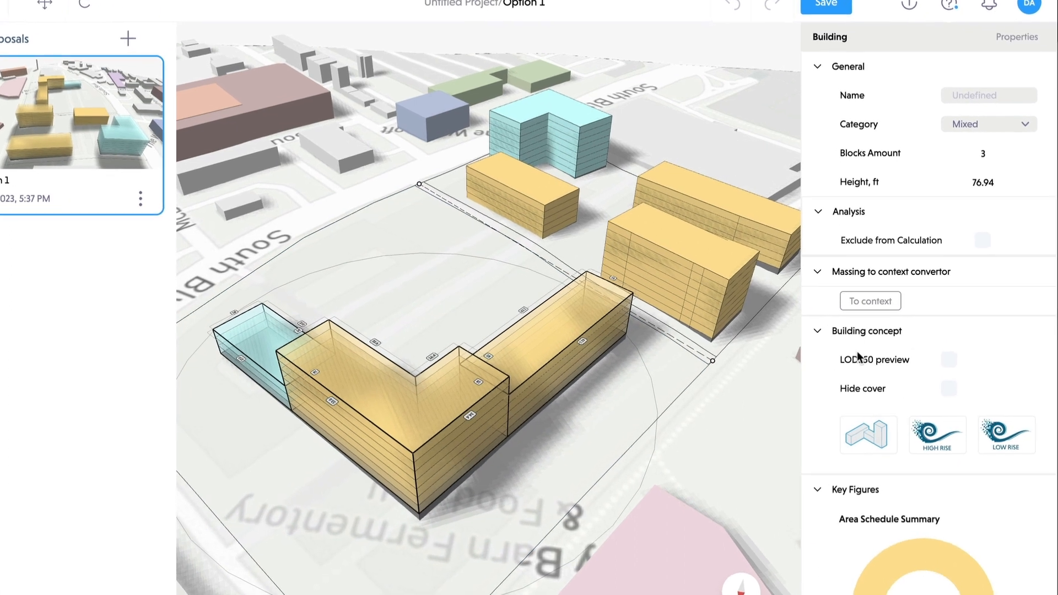
left_click(862, 458)
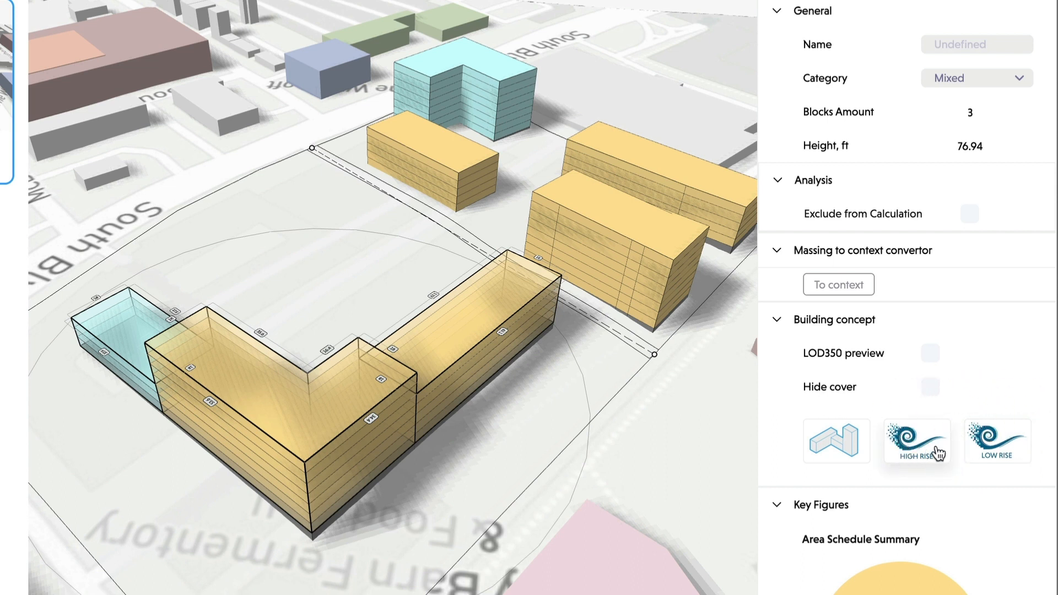
left_click(1000, 443)
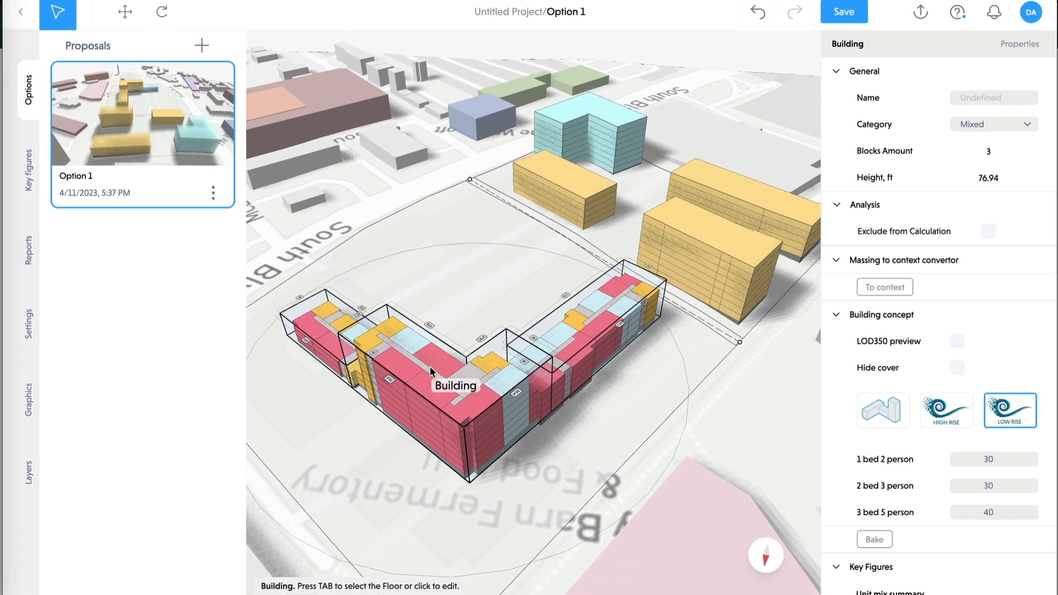
- Save the proposal, rename Option 1 to '3BR mix', and duplicate it
left_click(845, 12)
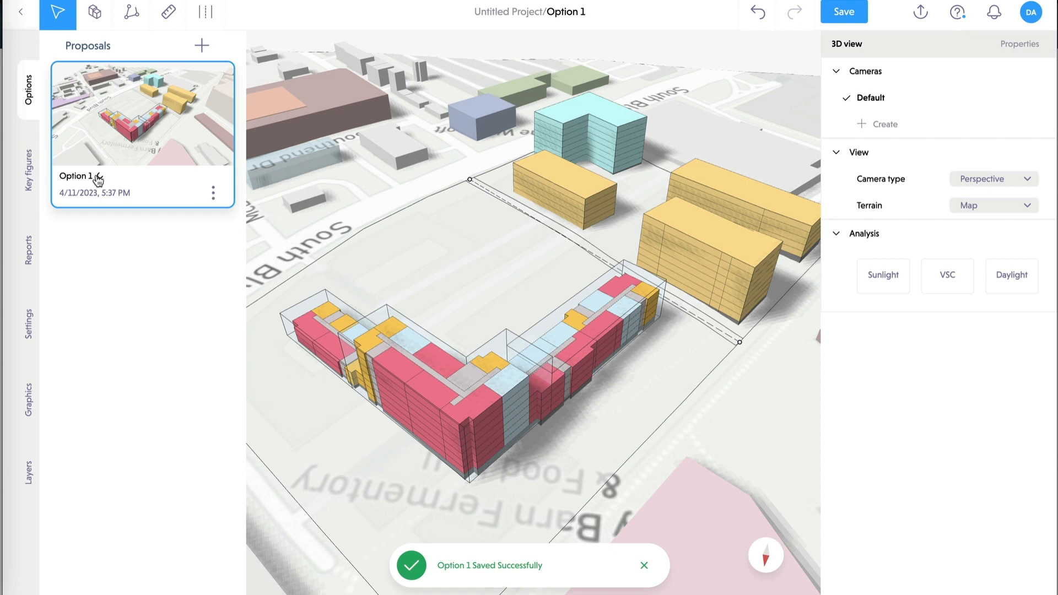
double_click(96, 176)
type("3BR")
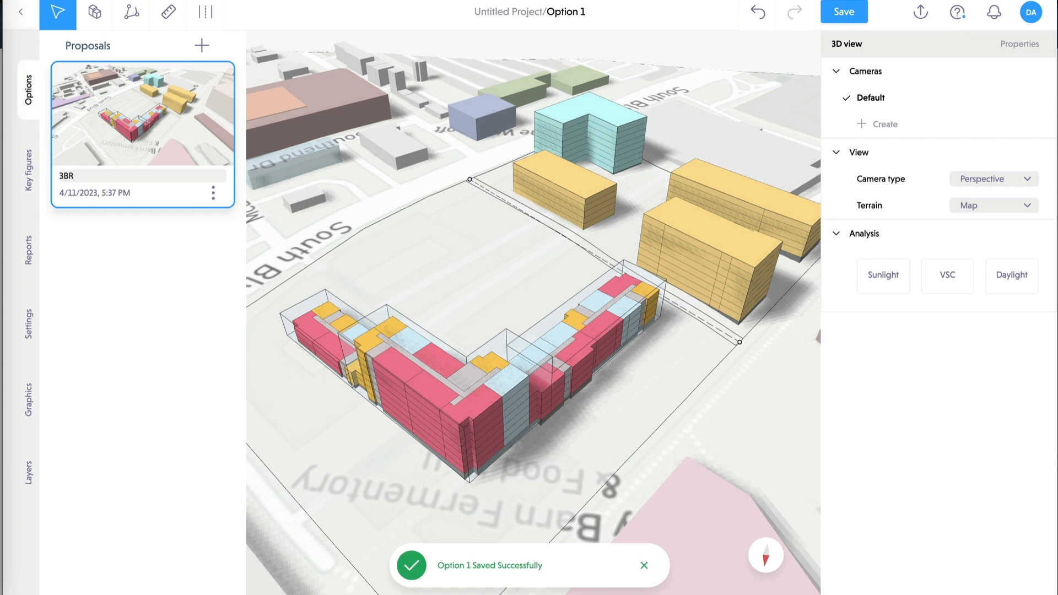
type(" mix")
key("Return")
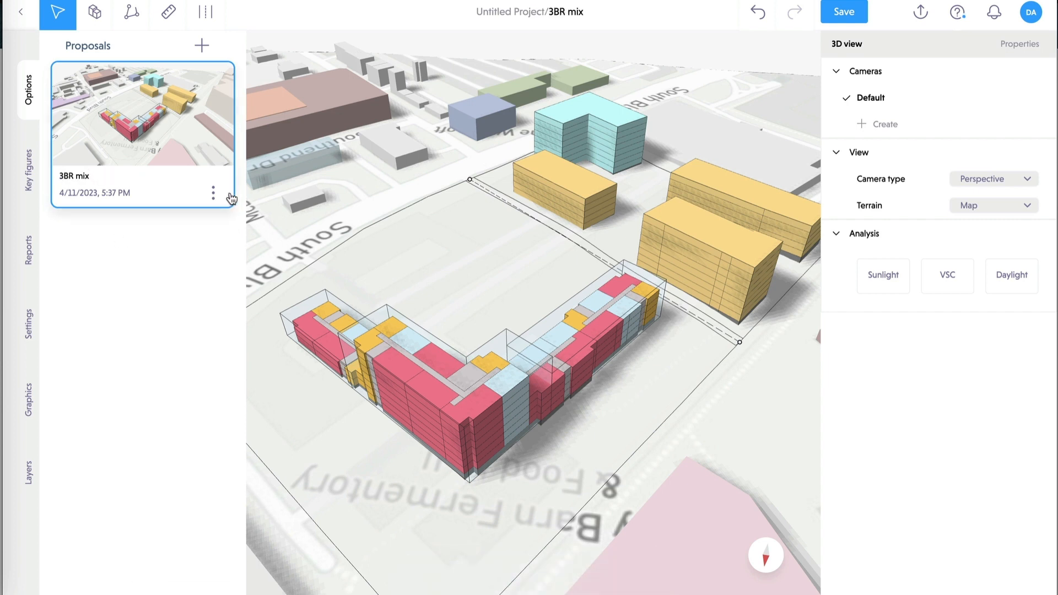
left_click(214, 194)
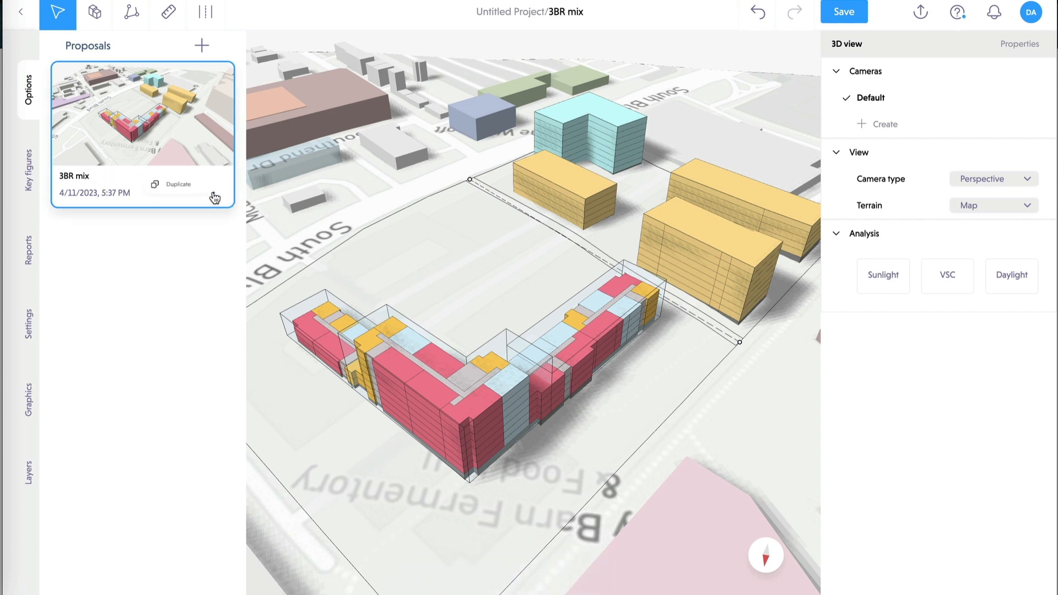
left_click(189, 176)
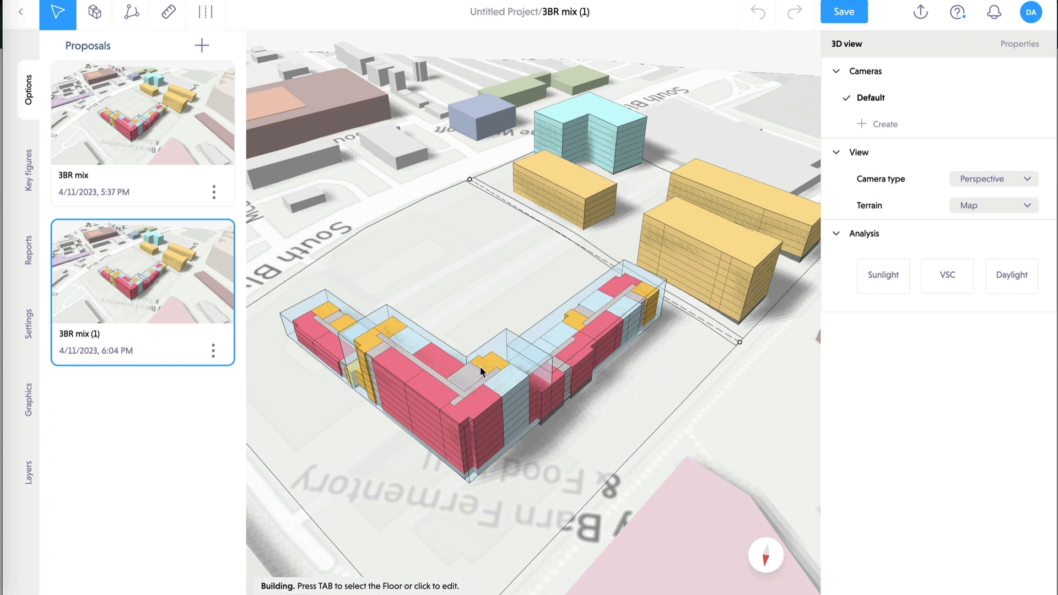
- Set the copied proposal's unit mix to 70 one-bed, 10 two-bed and 20 three-bed
left_click(543, 346)
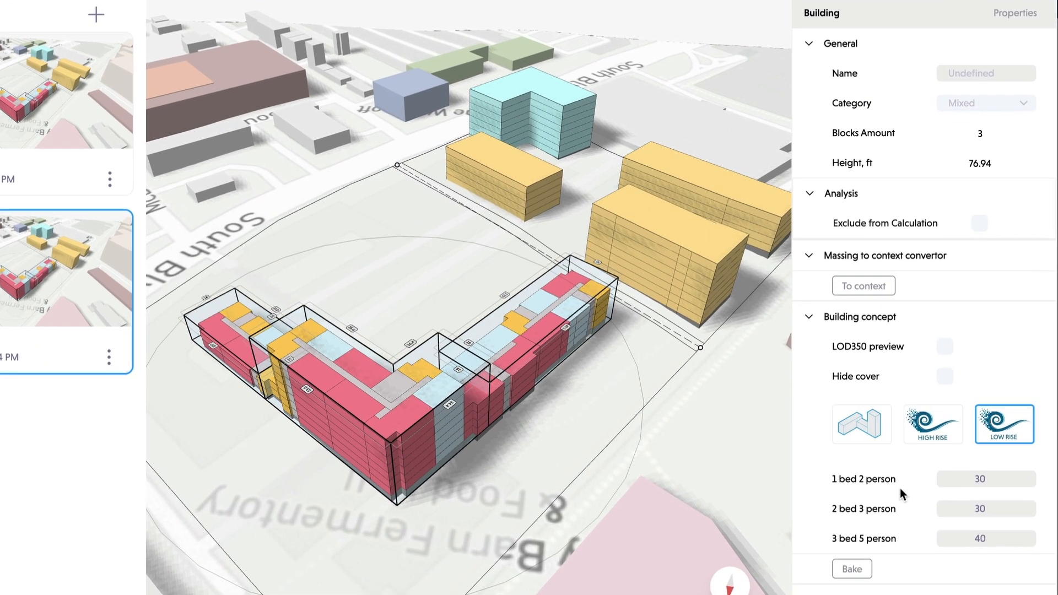
left_click(1028, 484)
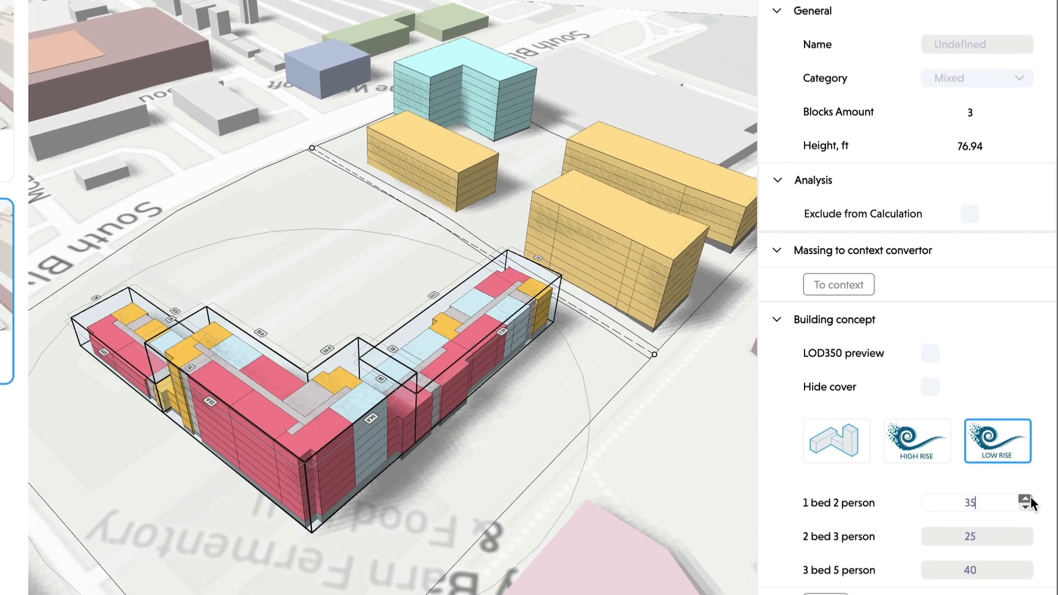
left_click(1028, 484)
left_click(1027, 484)
left_click(1025, 499)
left_click(1026, 498)
left_click(1025, 499)
left_click(1025, 499)
left_click(1026, 532)
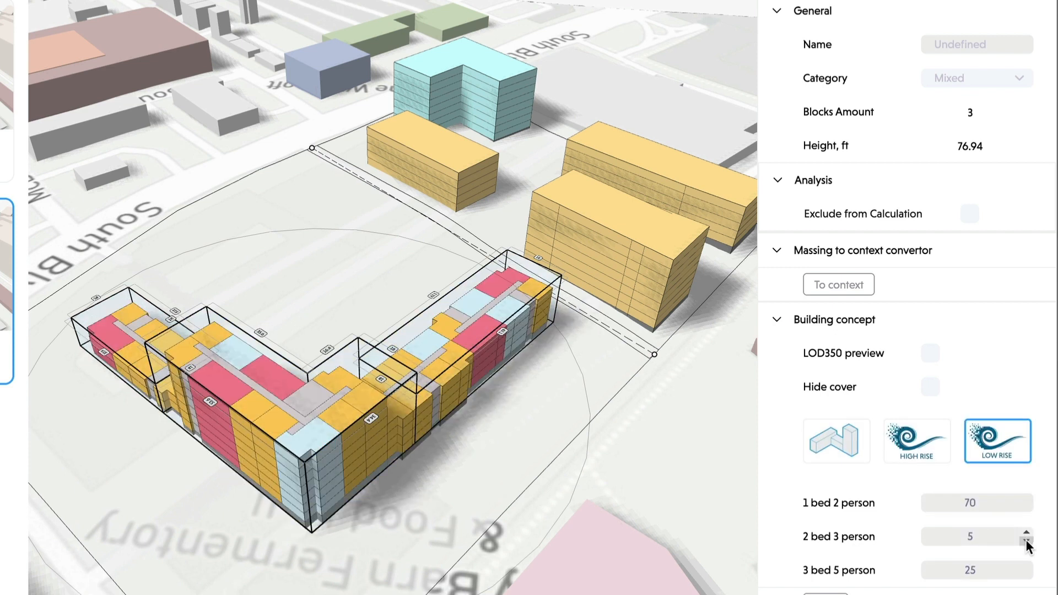
left_click(1026, 541)
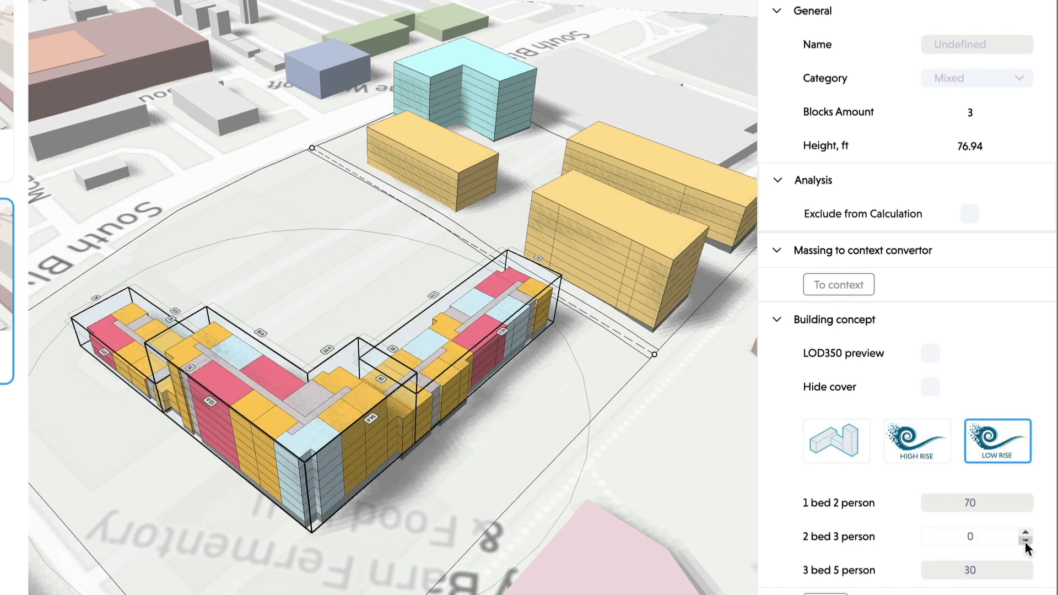
left_click(1025, 532)
left_click(1025, 532)
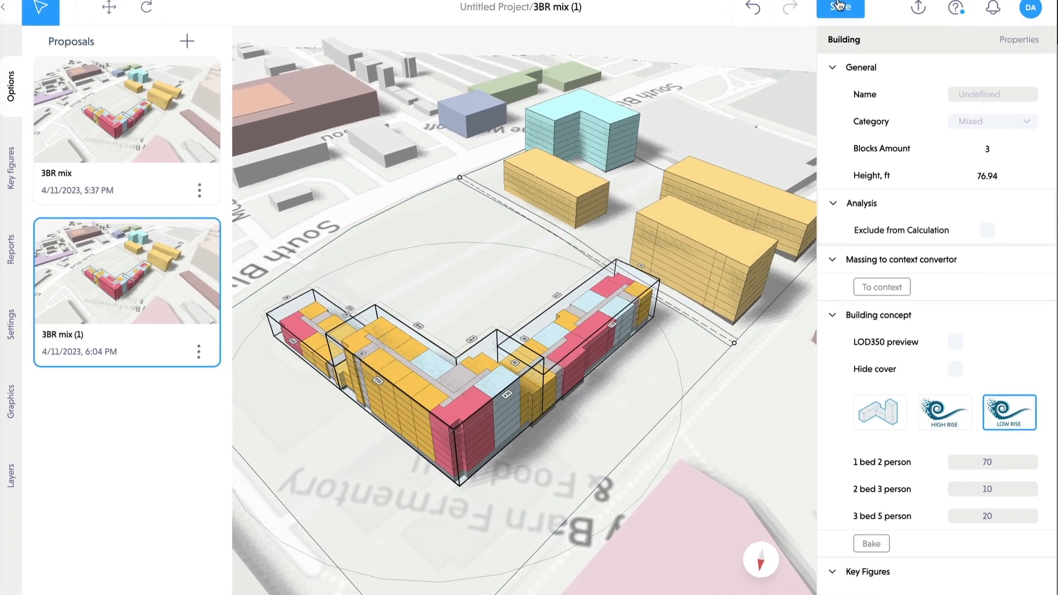
- Save the copy and rename it '1BR Mix'
left_click(833, 3)
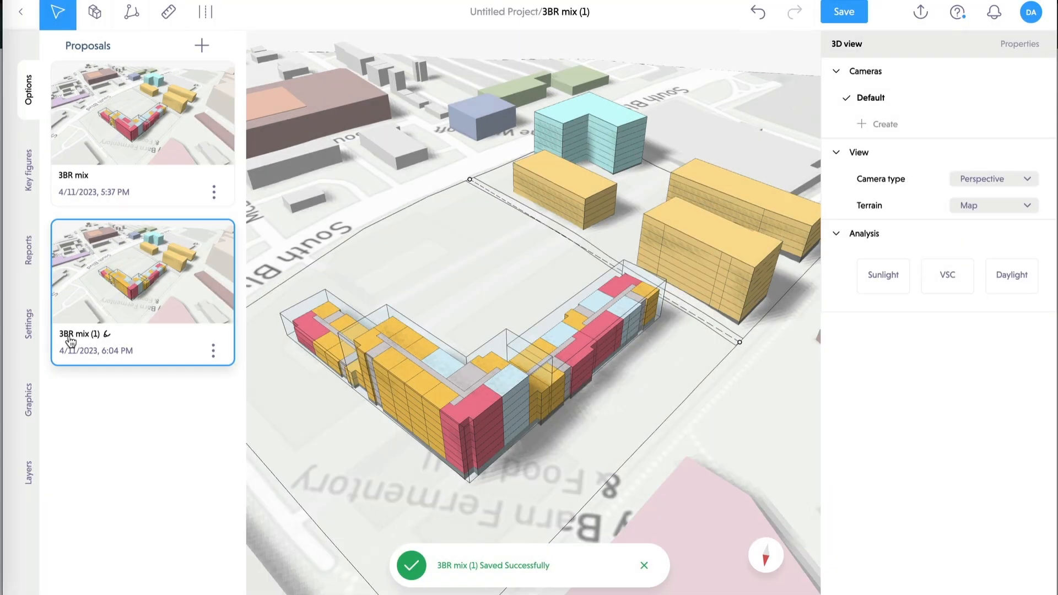
double_click(108, 334)
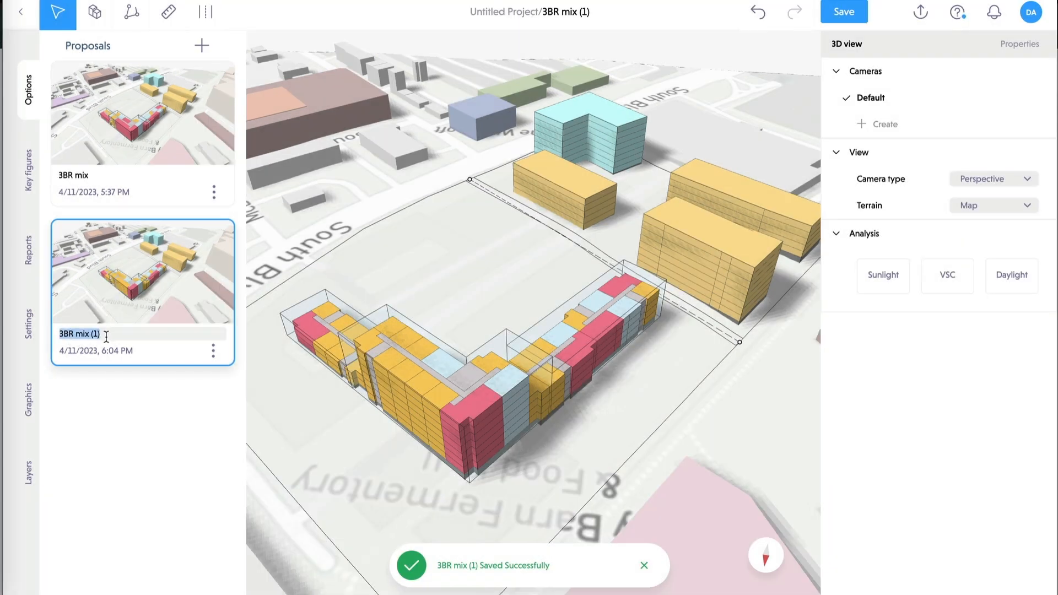
type("1BR Mix")
key("Return")
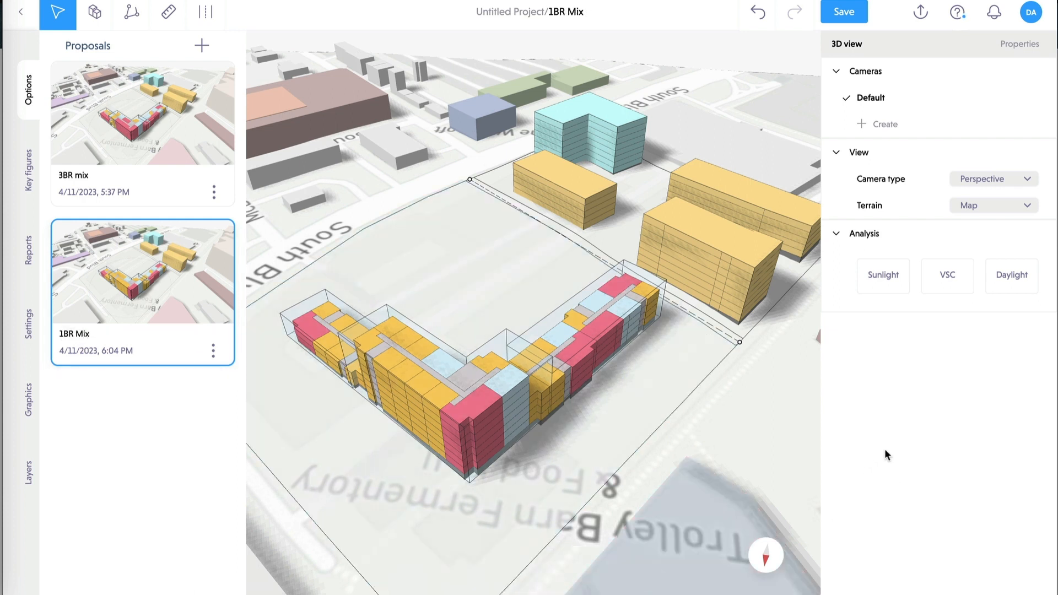
- Set the building's unit mix to 55 one-bed, 35 two-bed and 10 three-bed
left_click(489, 373)
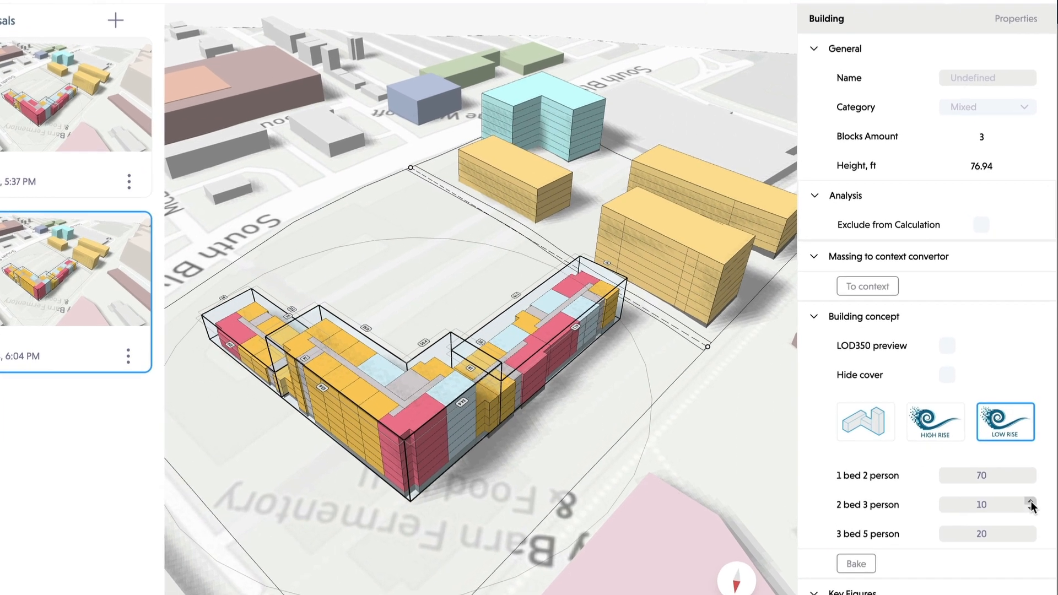
left_click(1032, 503)
left_click(1032, 502)
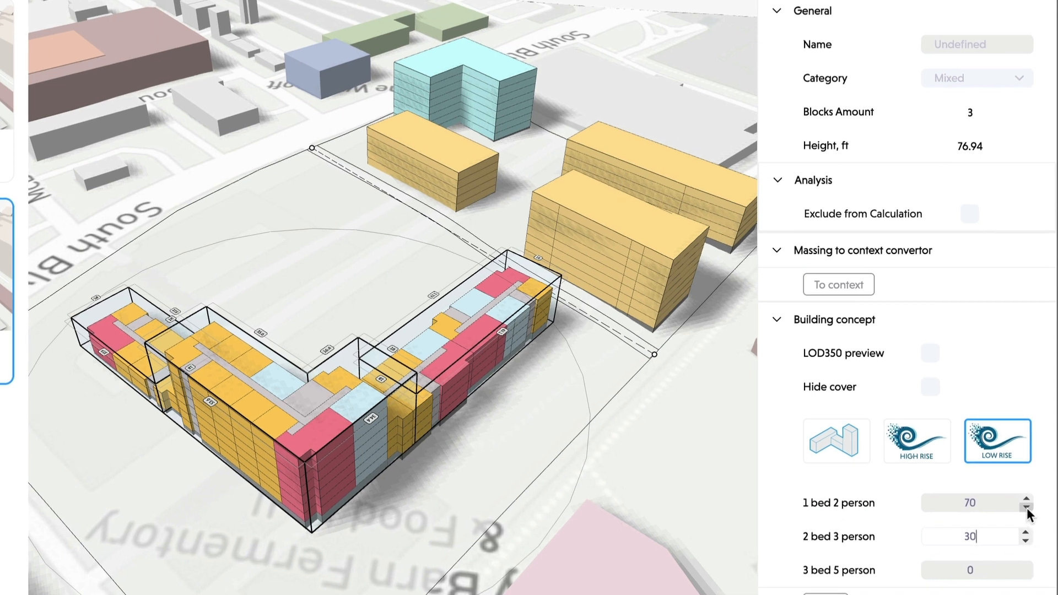
left_click(1027, 507)
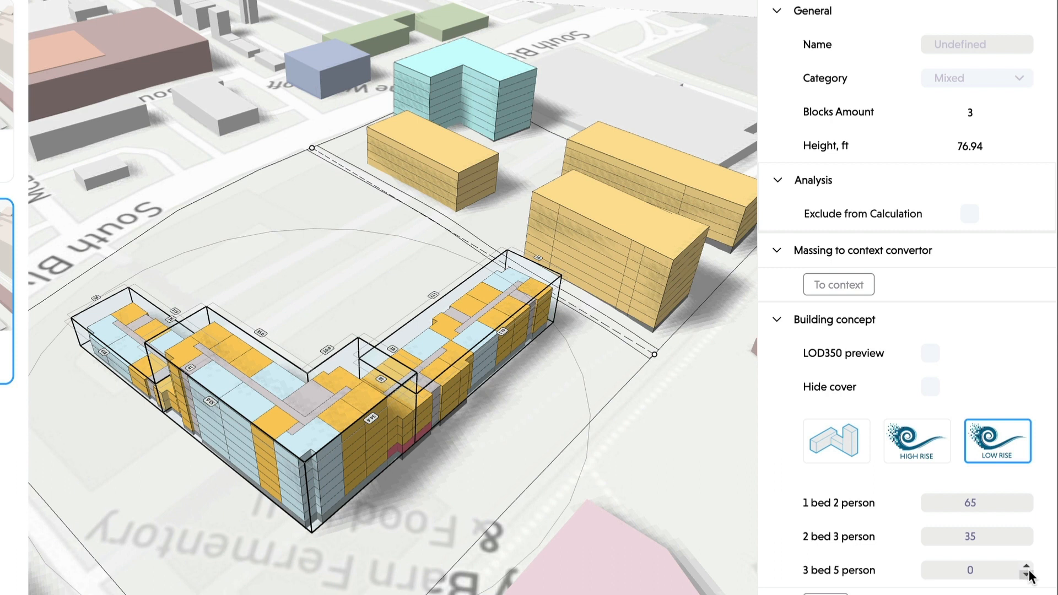
left_click(1026, 574)
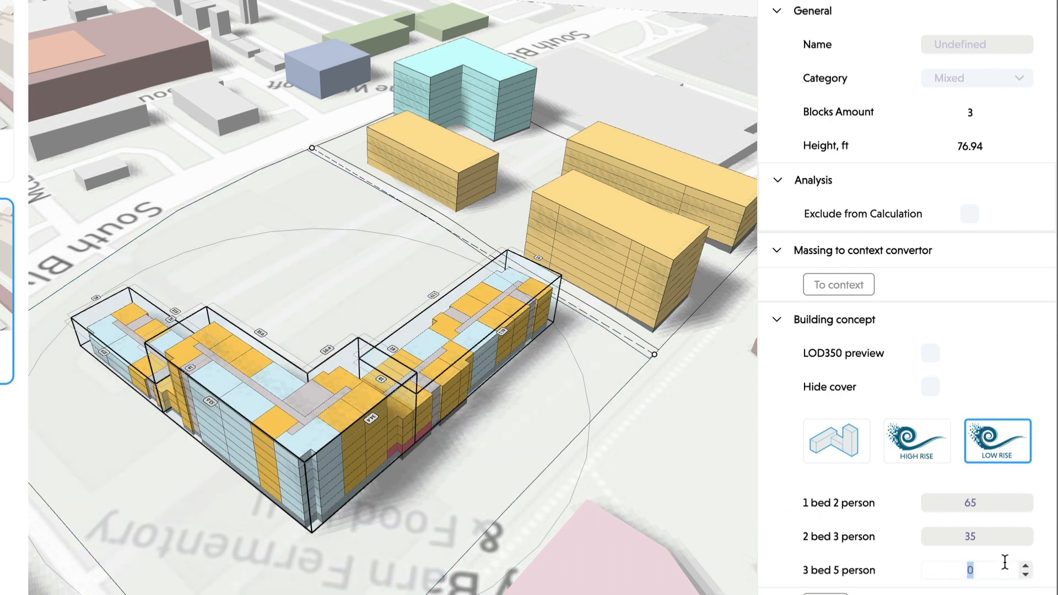
left_click(1026, 565)
left_click(1026, 567)
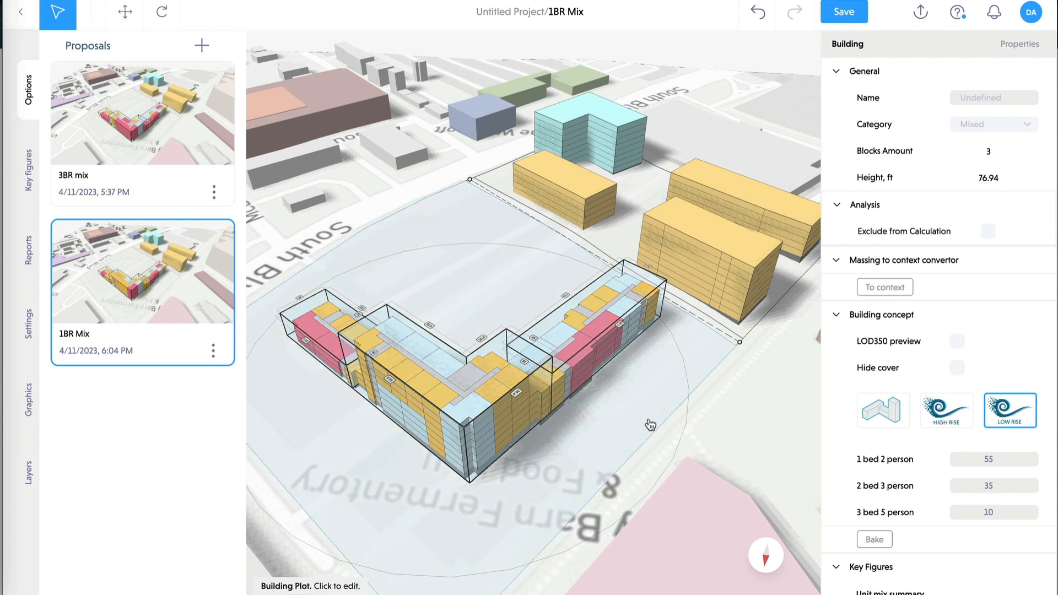
- Orbit, zoom and pan to view the 1BR Mix building's apartment layout up close
mouse_move(609, 432)
left_mouse_down()
mouse_move(318, 406)
mouse_move(293, 421)
mouse_move(346, 450)
mouse_move(593, 455)
mouse_move(622, 418)
left_mouse_up()
scroll(622, 417, "down", 2)
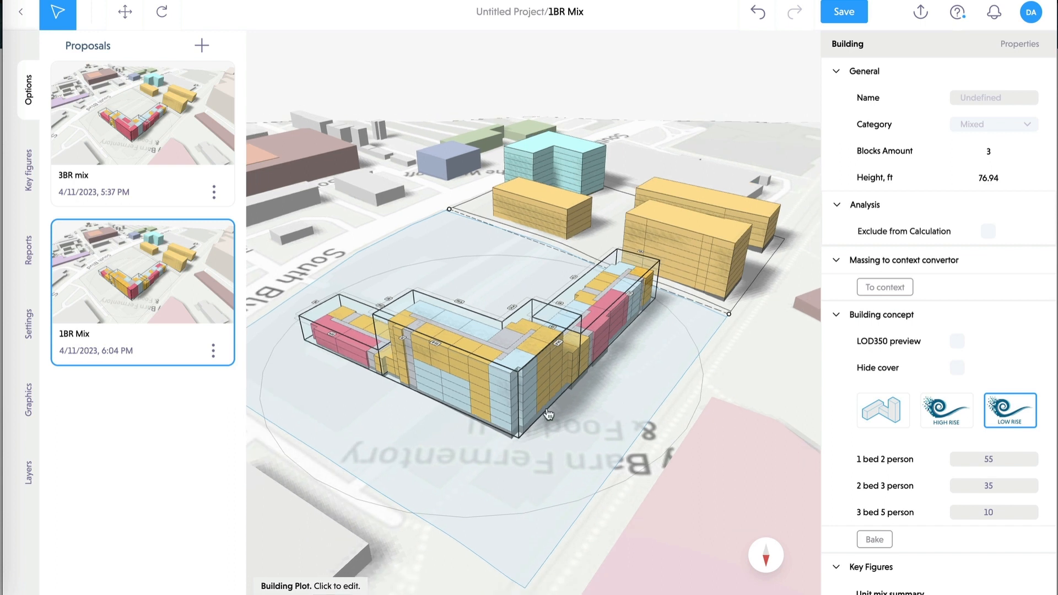
scroll(658, 462, "up", 4)
left_click_drag(657, 464, 609, 477)
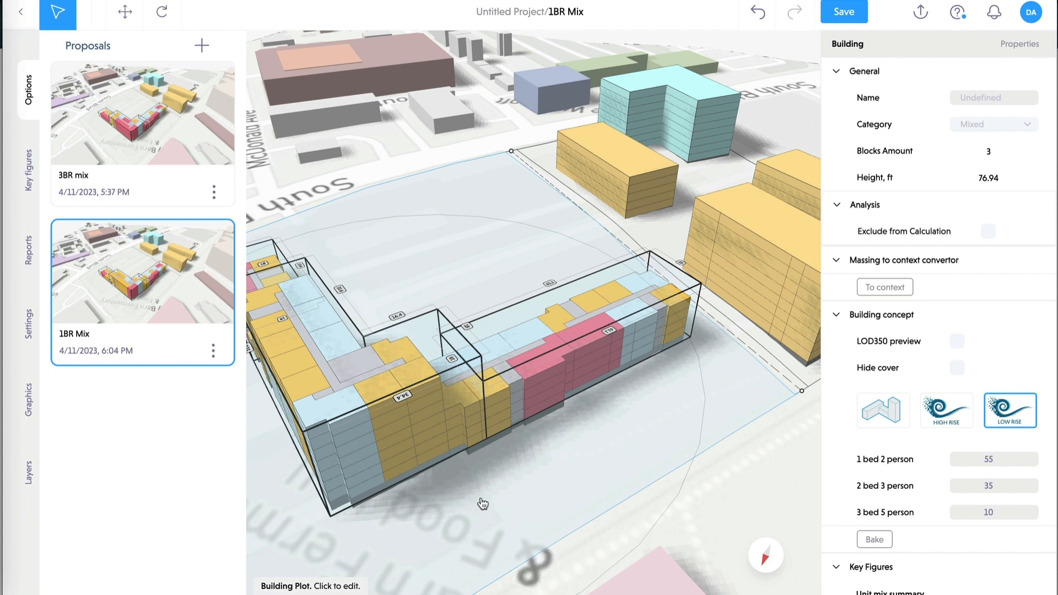
right_click_drag(483, 504, 505, 499)
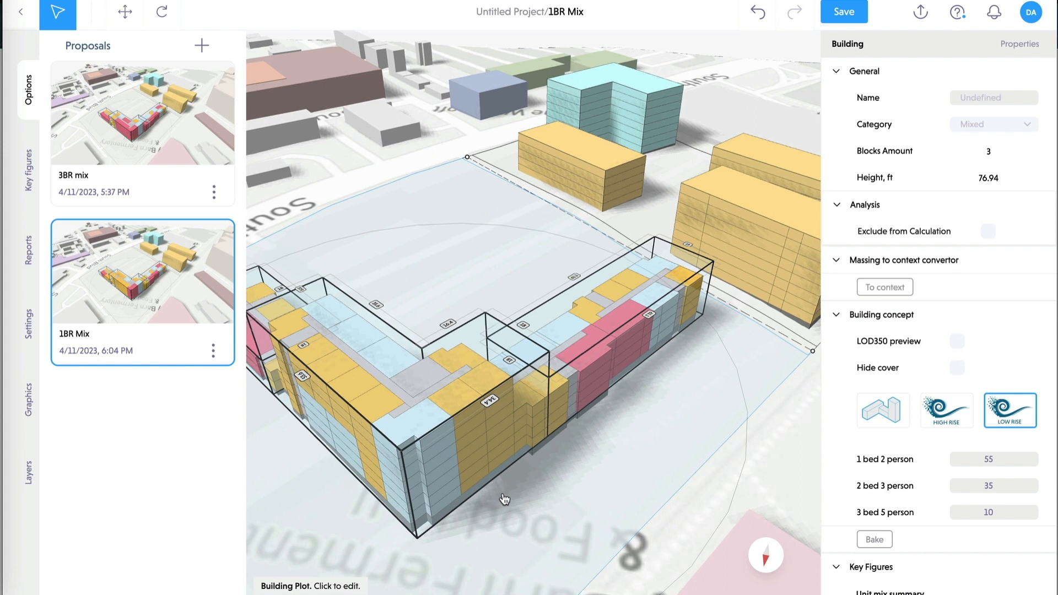
left_click_drag(505, 499, 567, 499)
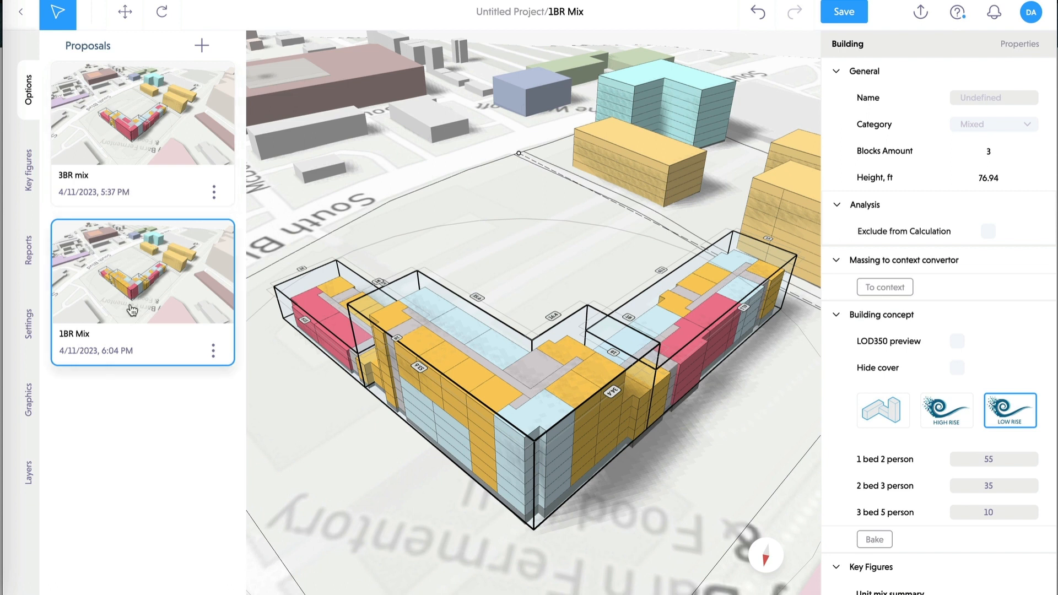
- Duplicate the 1BR Mix proposal, saving pending changes
left_click(213, 351)
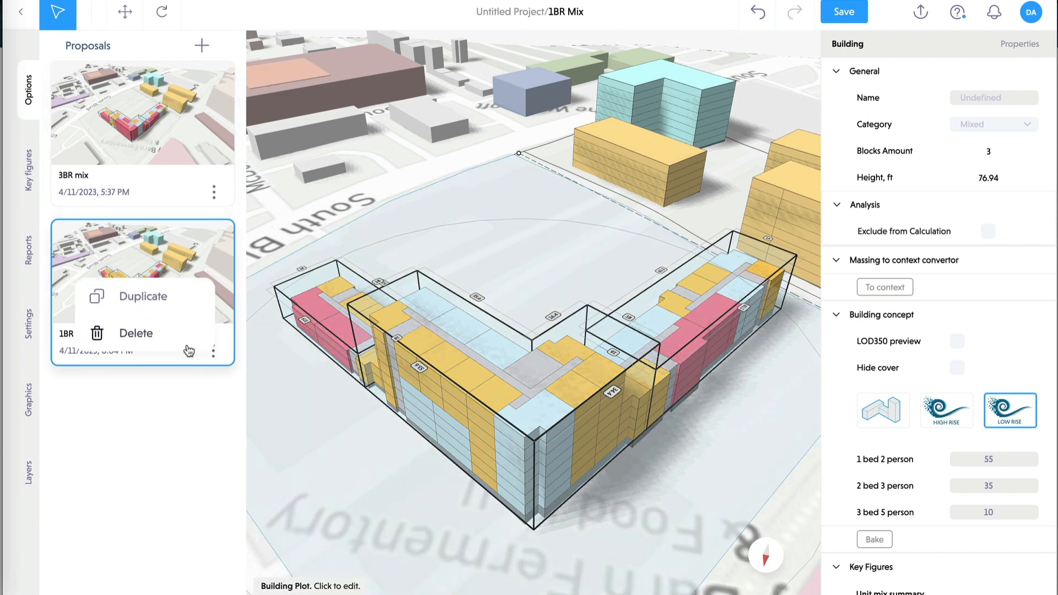
left_click(186, 295)
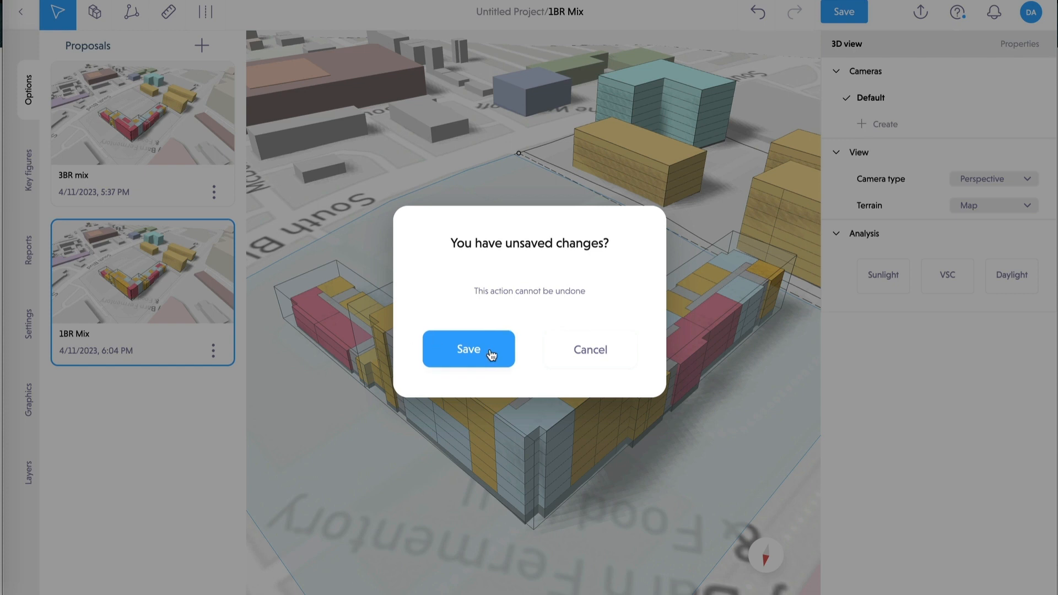
left_click(488, 353)
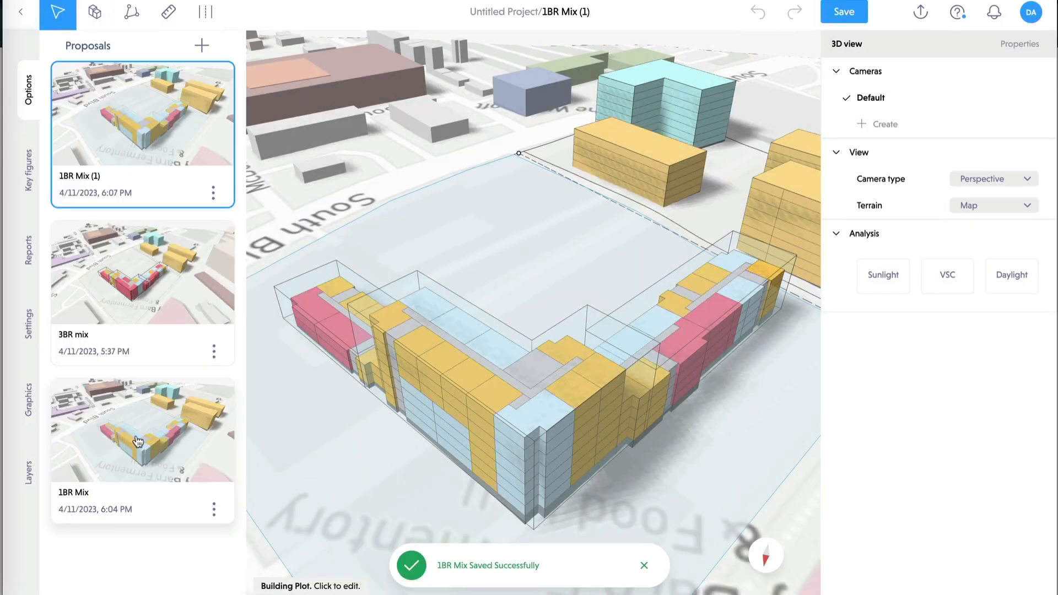
- Rename the copy 'Optimal Mix' and show its key figures
mouse_move(98, 184)
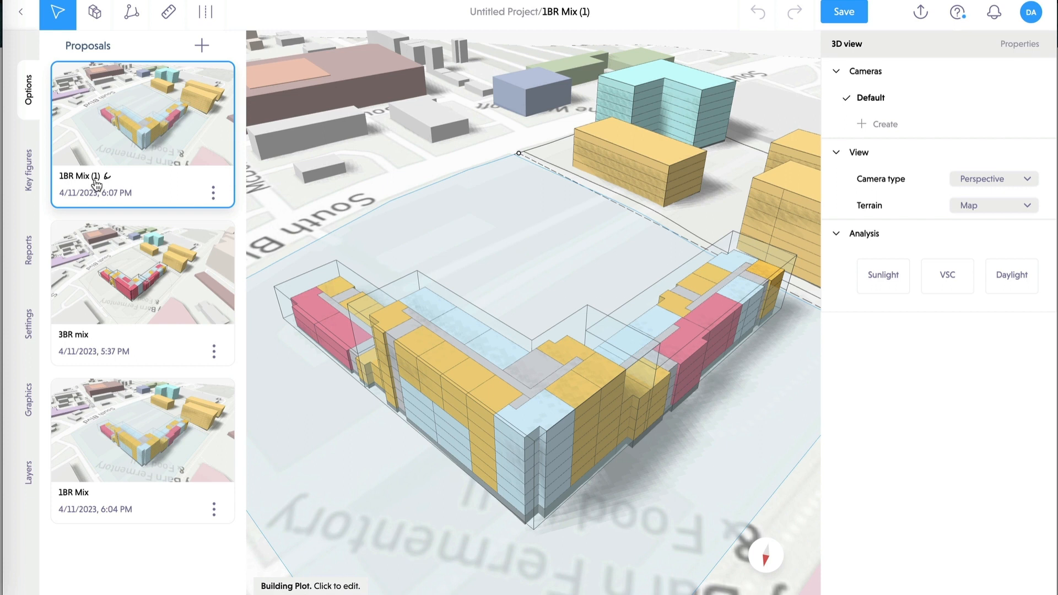
double_click(88, 177)
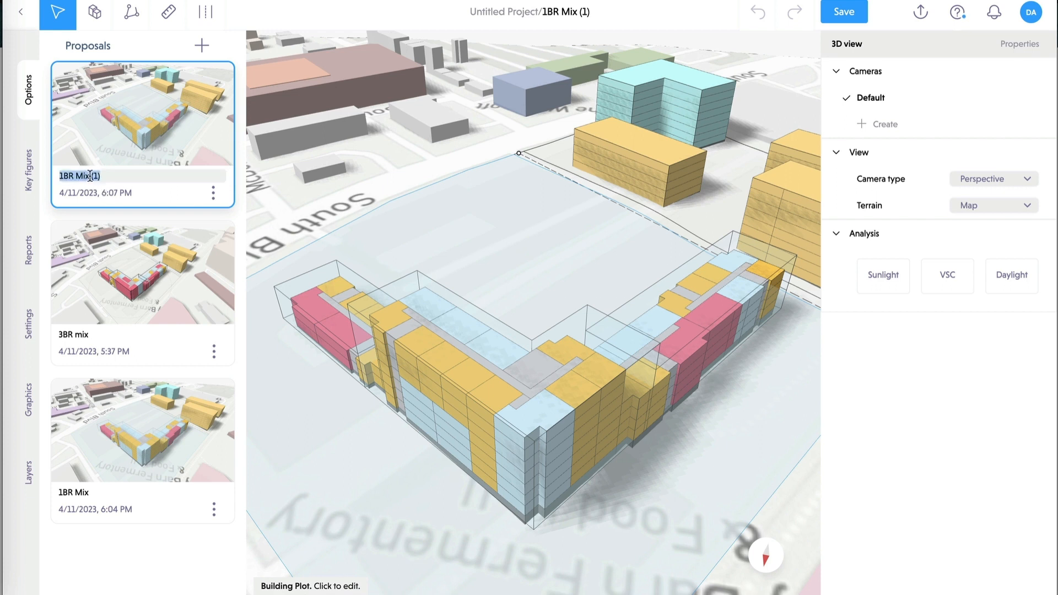
type("2")
type("Mix")
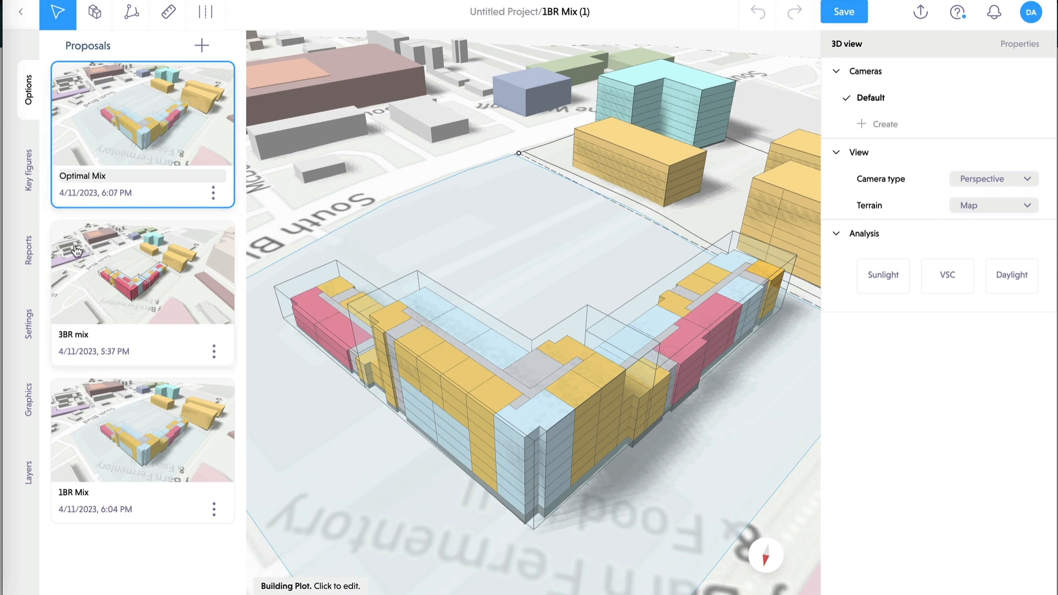
key("Escape")
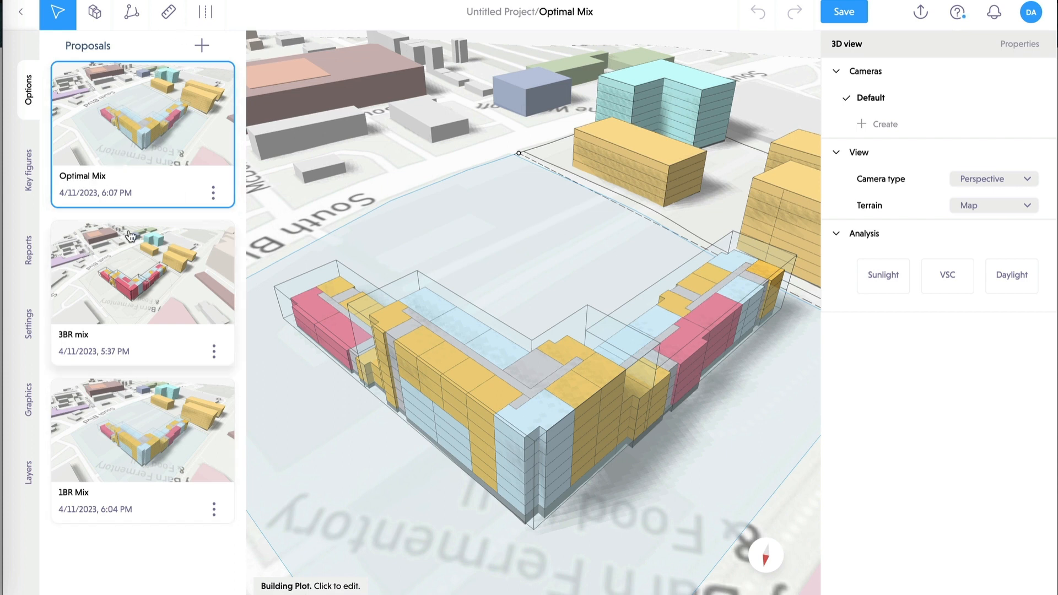
left_click(29, 170)
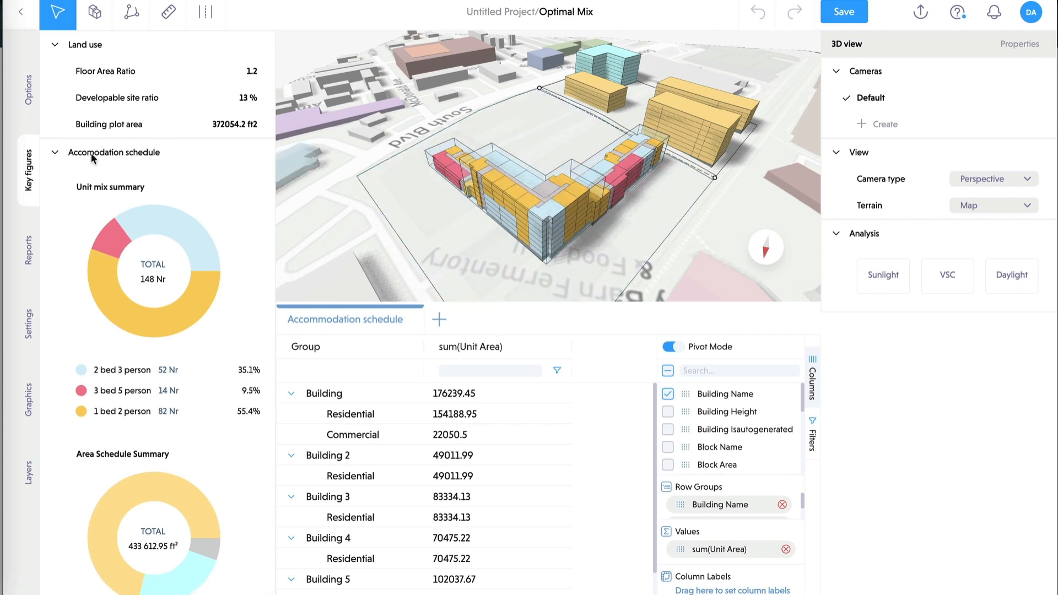
- Open the 3BR mix proposal and review its key figures
left_click(28, 89)
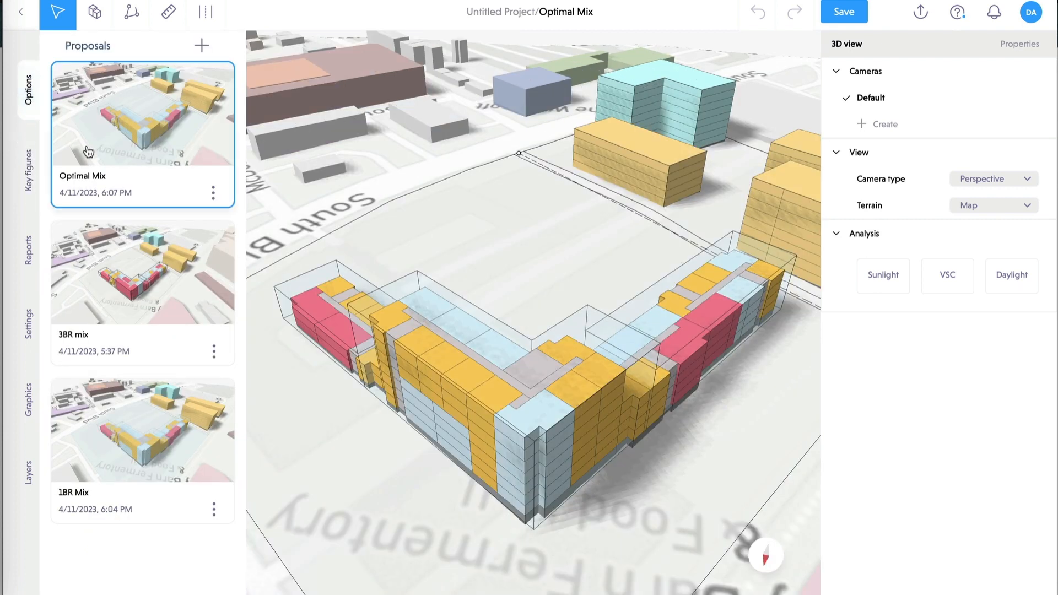
left_click(154, 275)
left_click(29, 171)
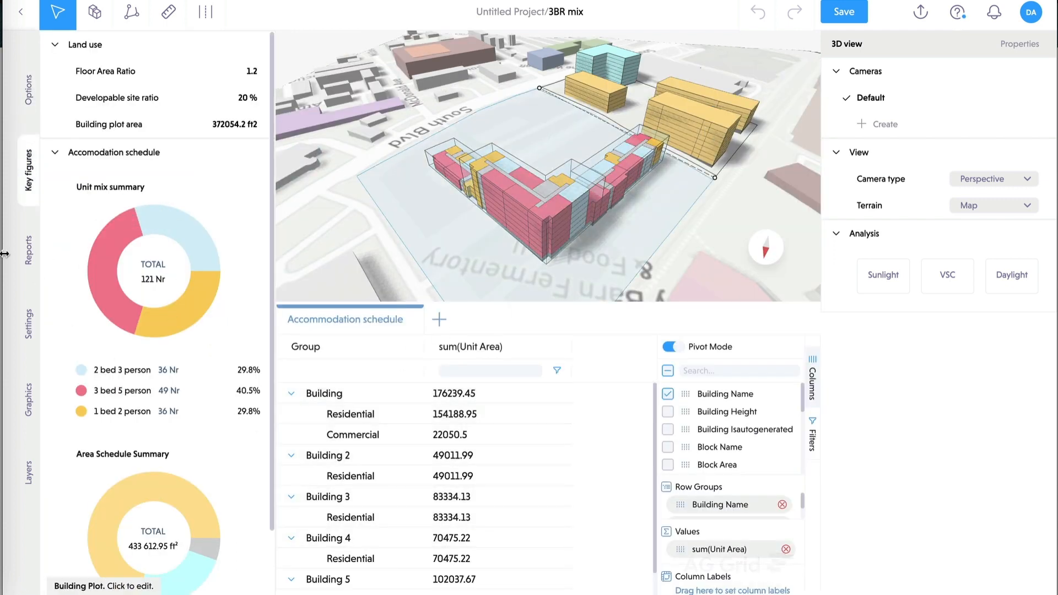
- Open the 1BR Mix proposal, review its key figures, and return to the proposals list
left_click(28, 93)
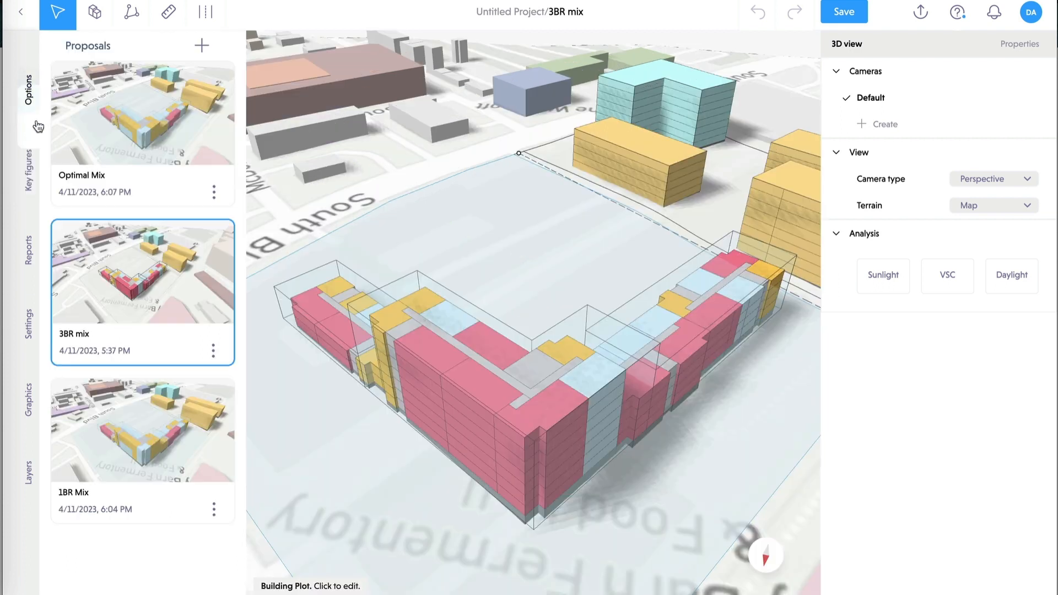
left_click(166, 424)
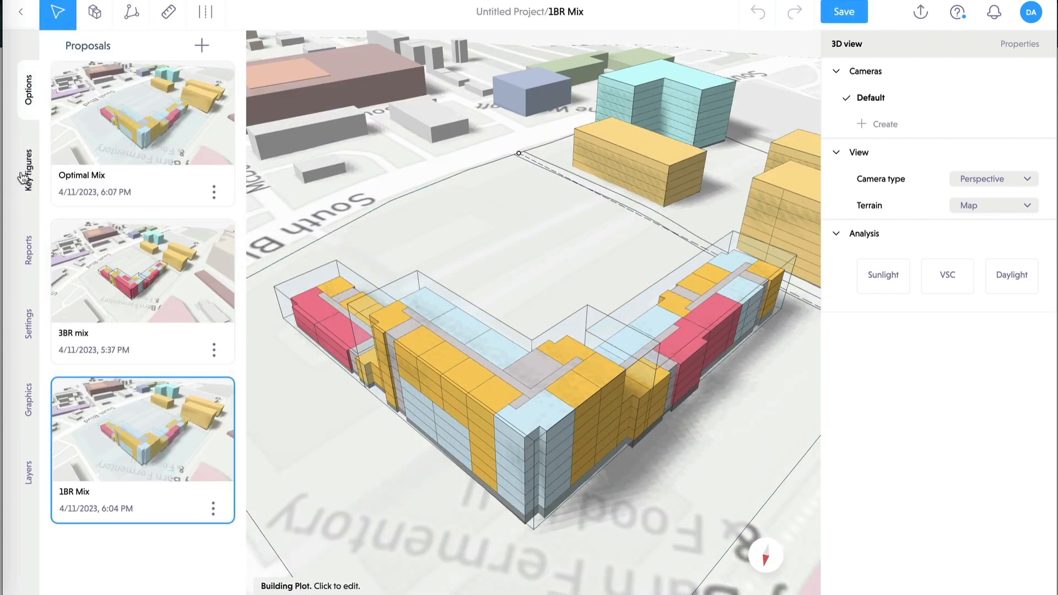
left_click(23, 178)
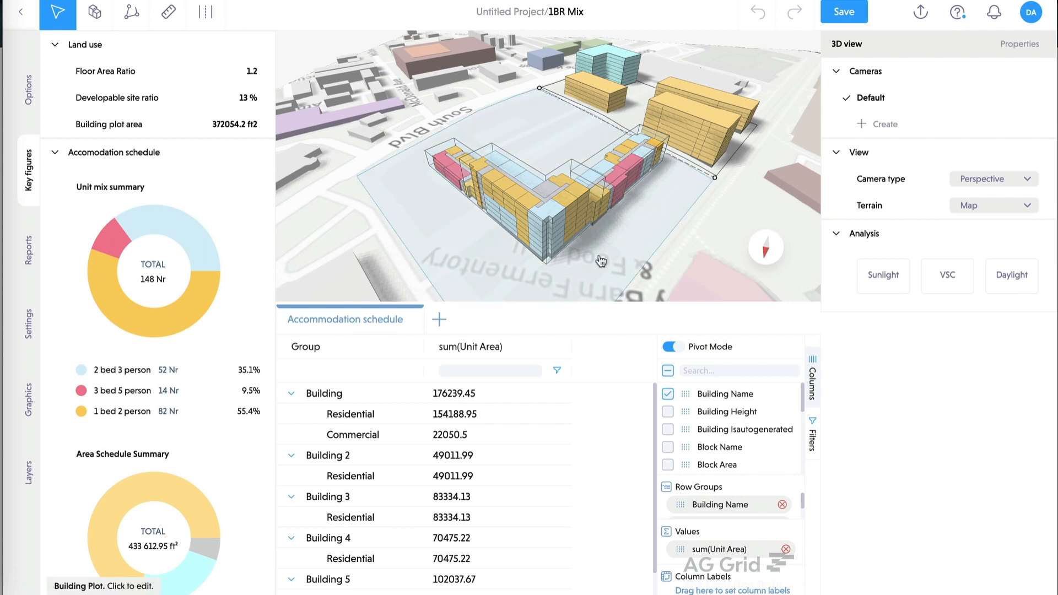
mouse_move(187, 304)
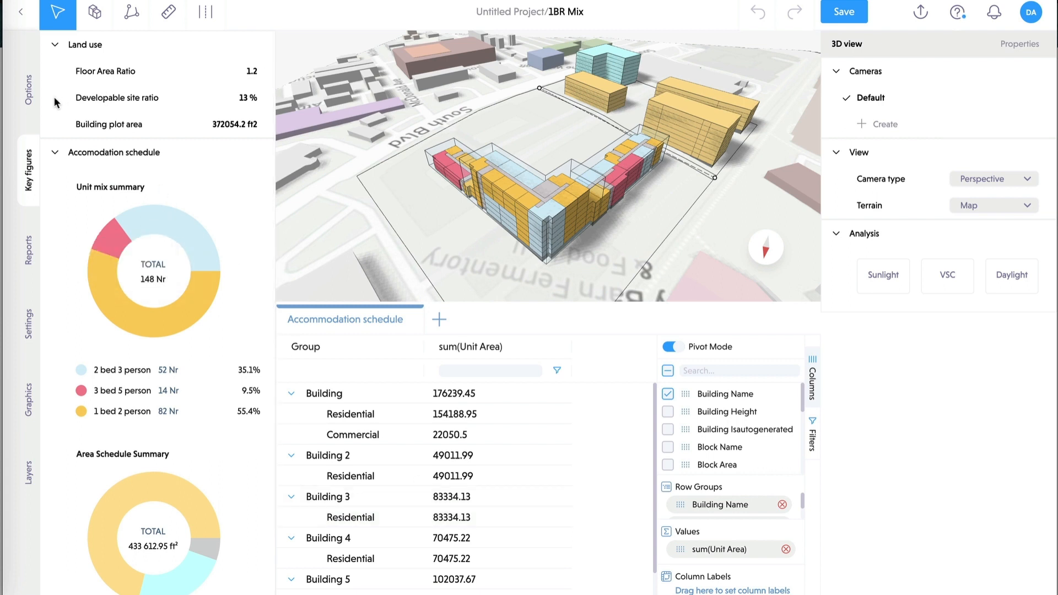
left_click(29, 89)
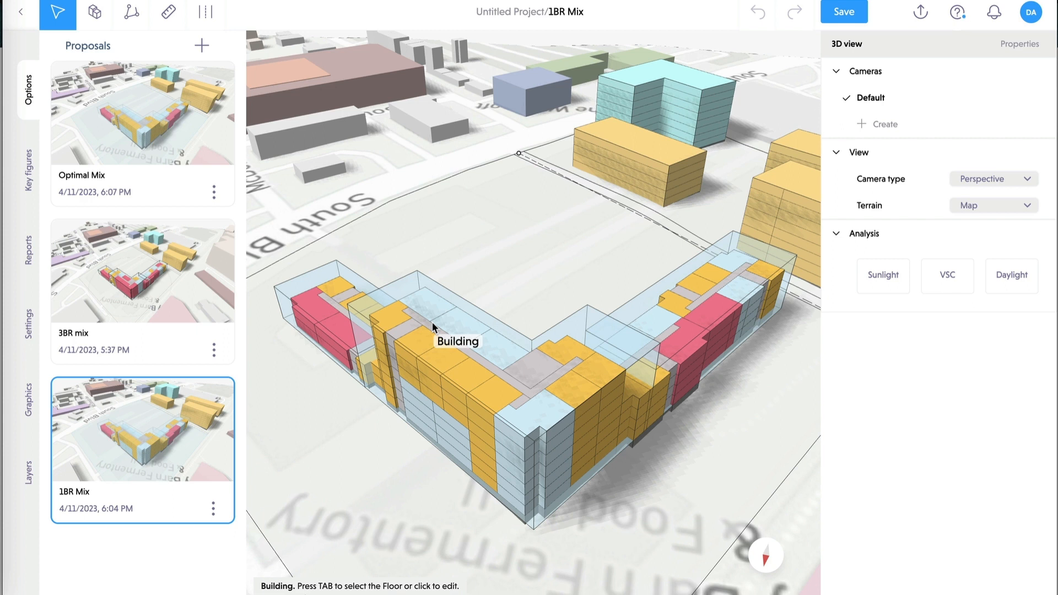
- Select the L-shaped 1BR Mix building and turn on its LOD350 preview
left_click(483, 336)
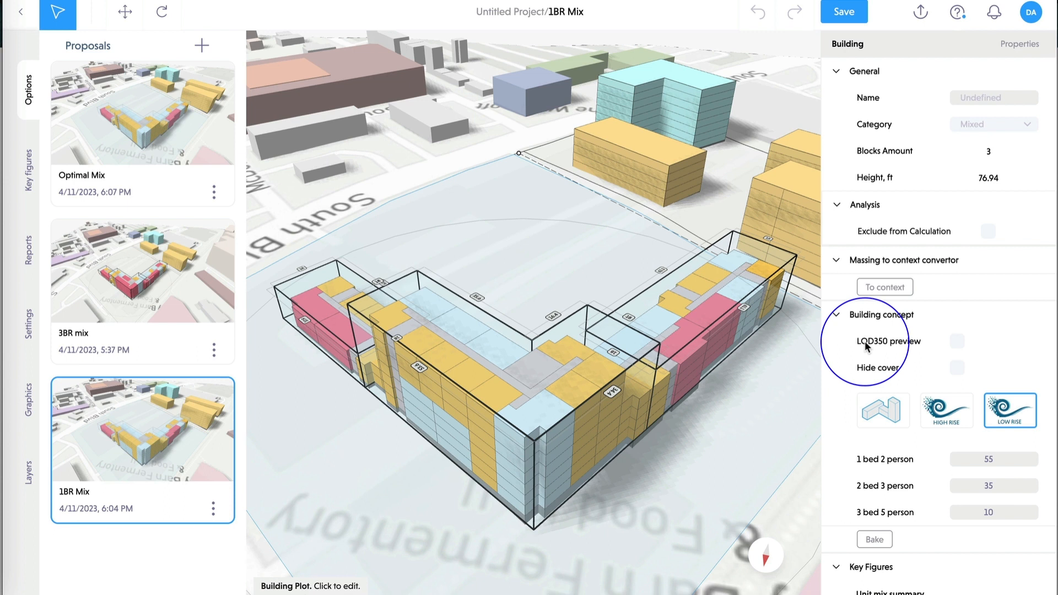
left_click(956, 343)
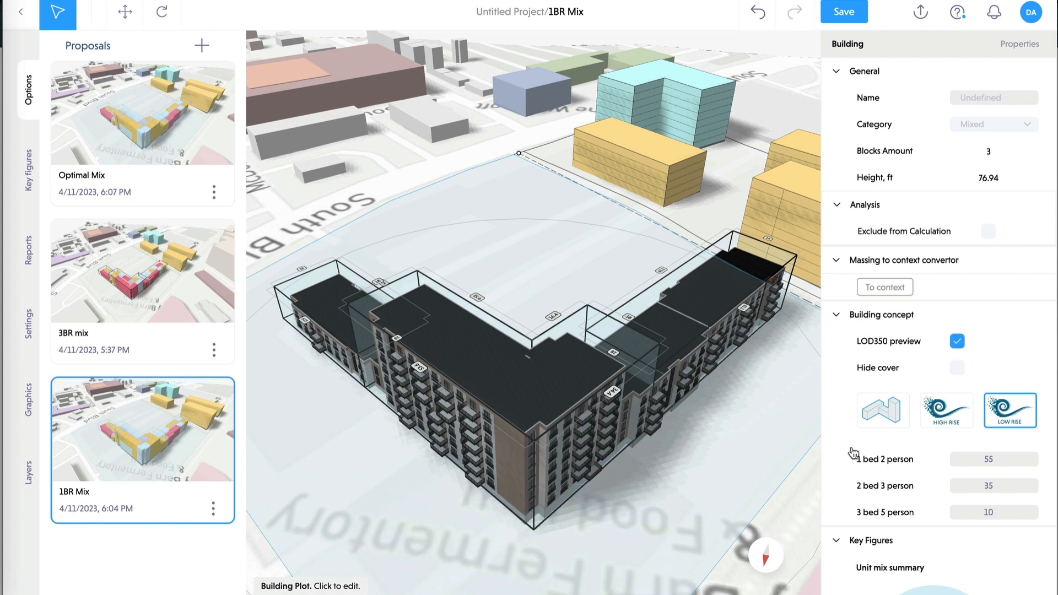
- Orbit to a low angle and zoom in on the building's long brick facade and balconies
right_click_drag(698, 451, 706, 424)
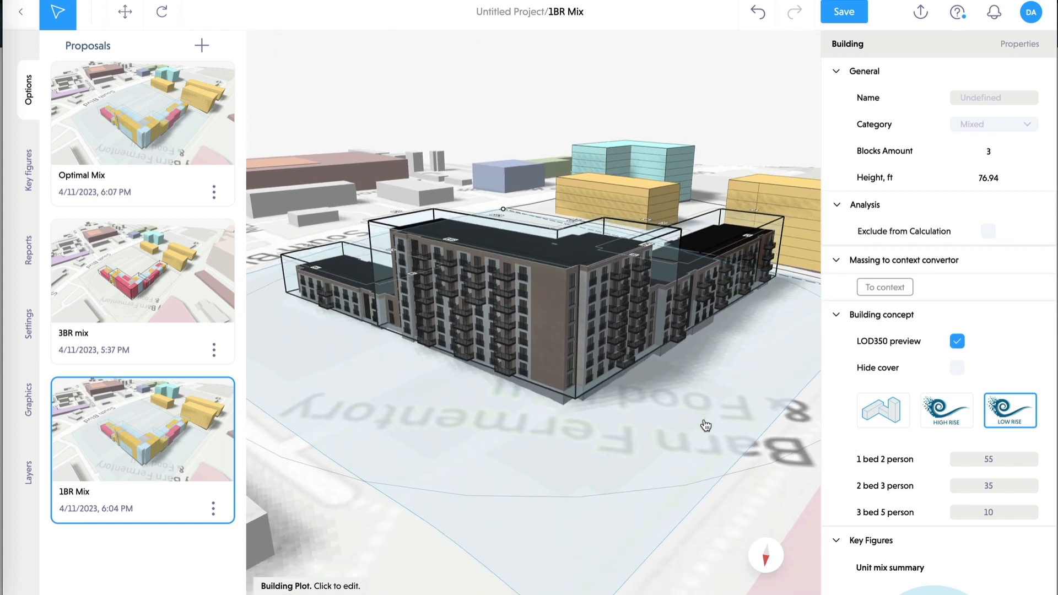
scroll(707, 423, "down", 3)
scroll(705, 425, "up", 5)
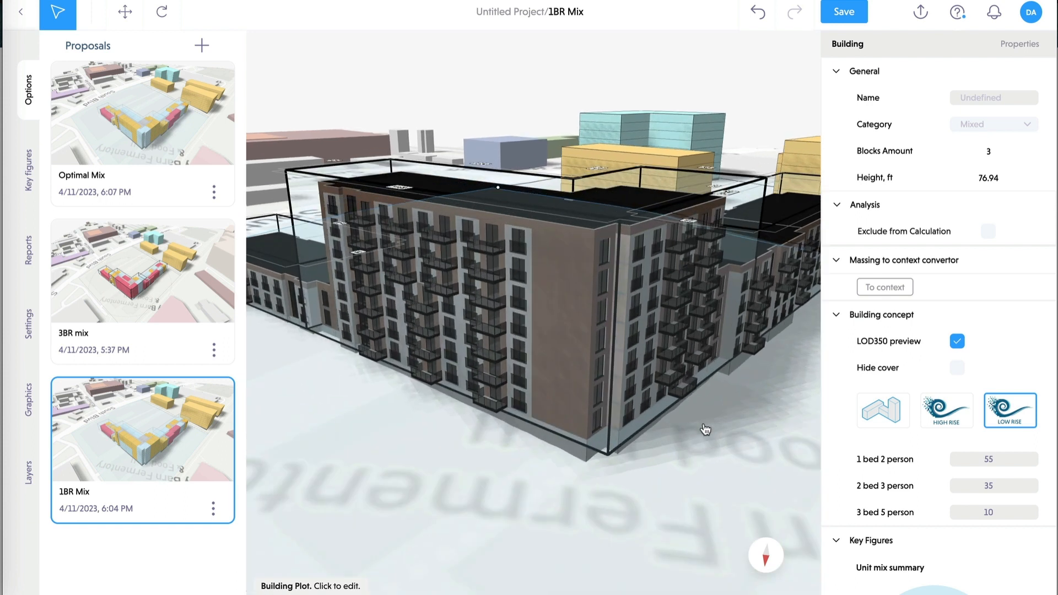
mouse_move(735, 433)
right_mouse_down()
mouse_move(685, 439)
mouse_move(763, 439)
mouse_move(422, 452)
mouse_move(469, 471)
mouse_move(689, 465)
mouse_move(734, 443)
right_mouse_up()
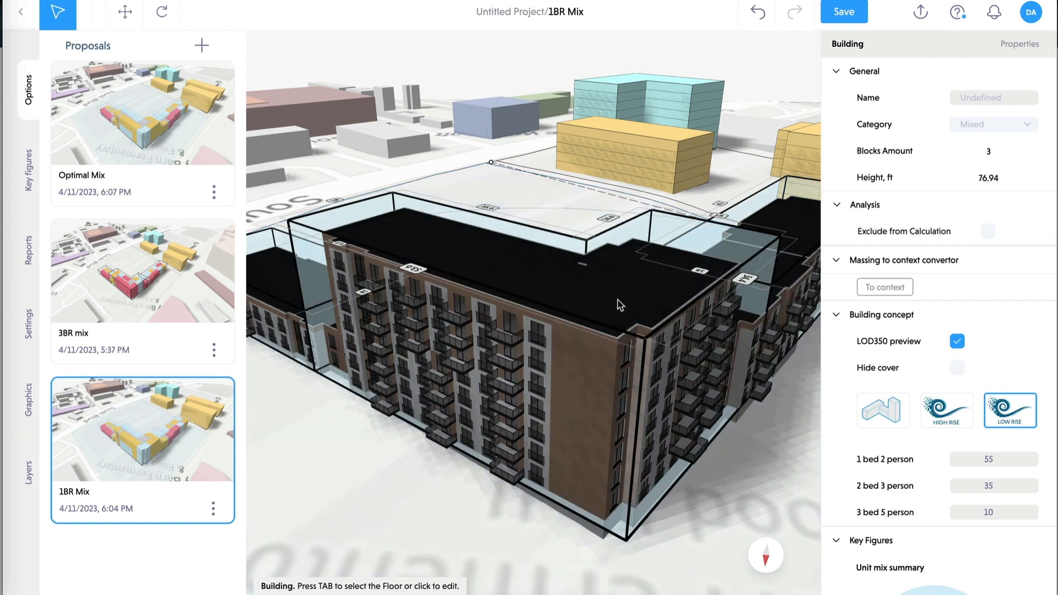
scroll(617, 300, "up", 2)
scroll(614, 293, "down", 2)
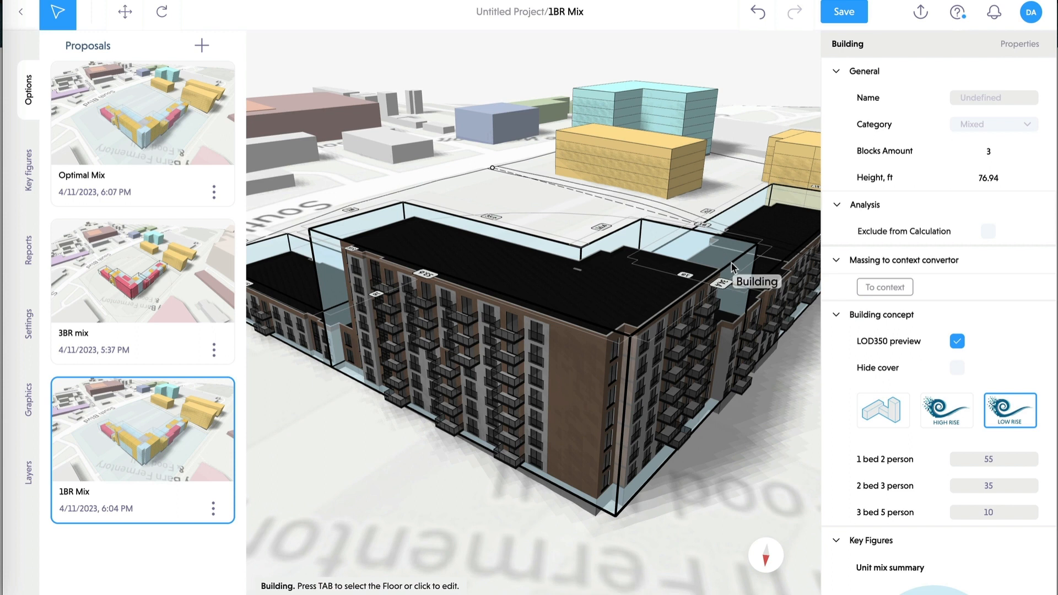
- Hide the building's translucent covers and view the detailed model unobstructed from a lower angle
left_click(958, 370)
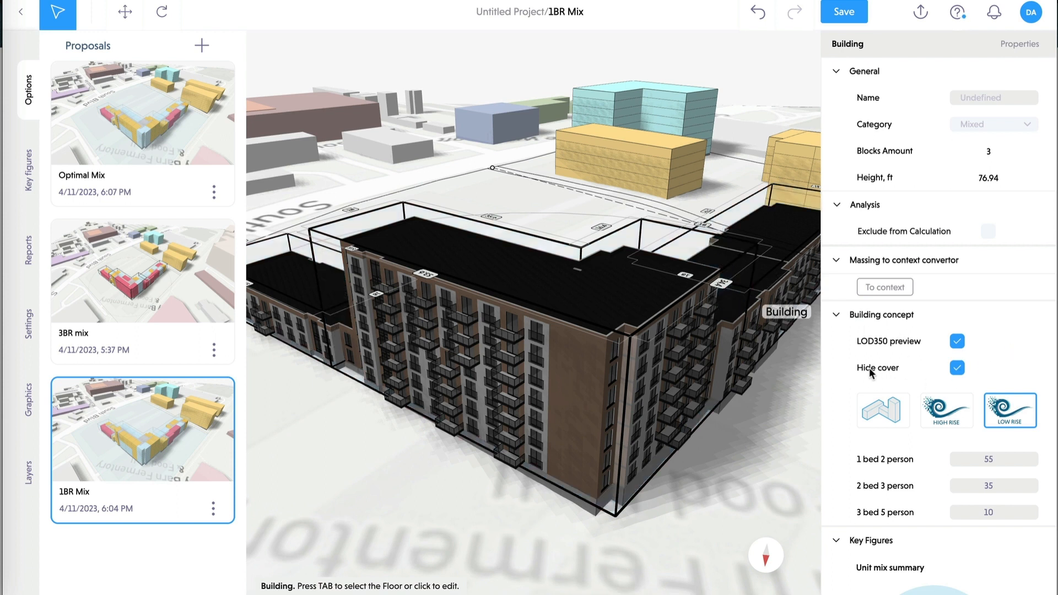
left_click(528, 41)
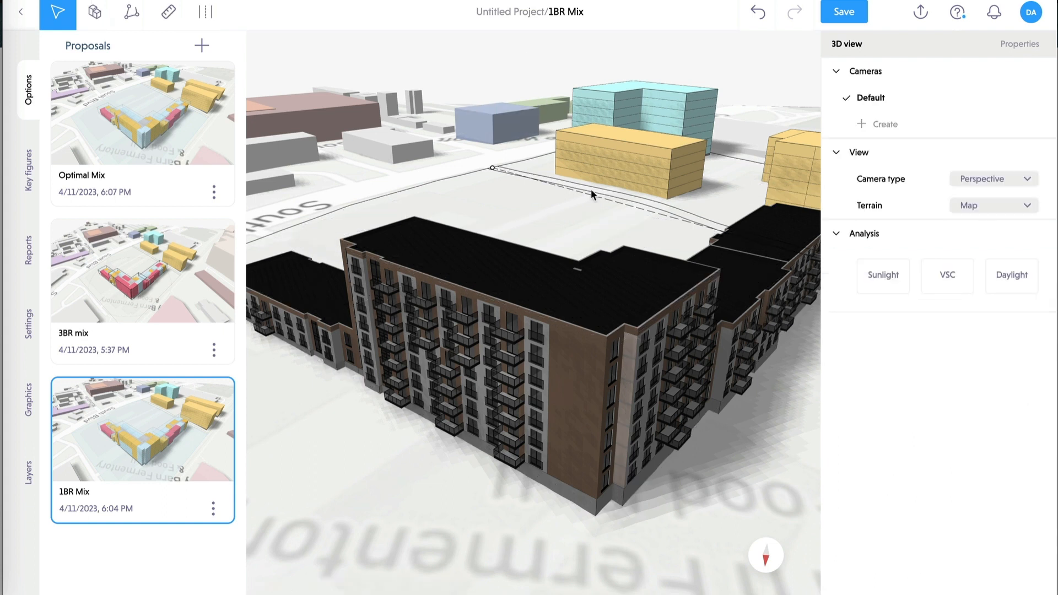
mouse_move(775, 432)
middle_mouse_down()
mouse_move(728, 416)
mouse_move(627, 437)
mouse_move(790, 433)
middle_mouse_up()
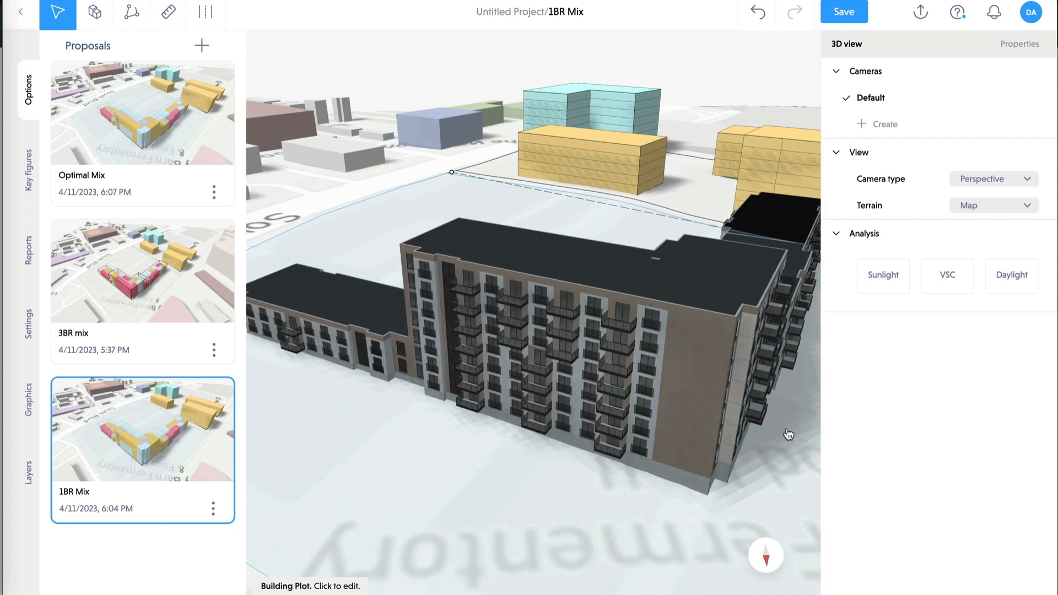
- Reselect the building, show its covers again and turn off the LOD350 preview
left_click(711, 308)
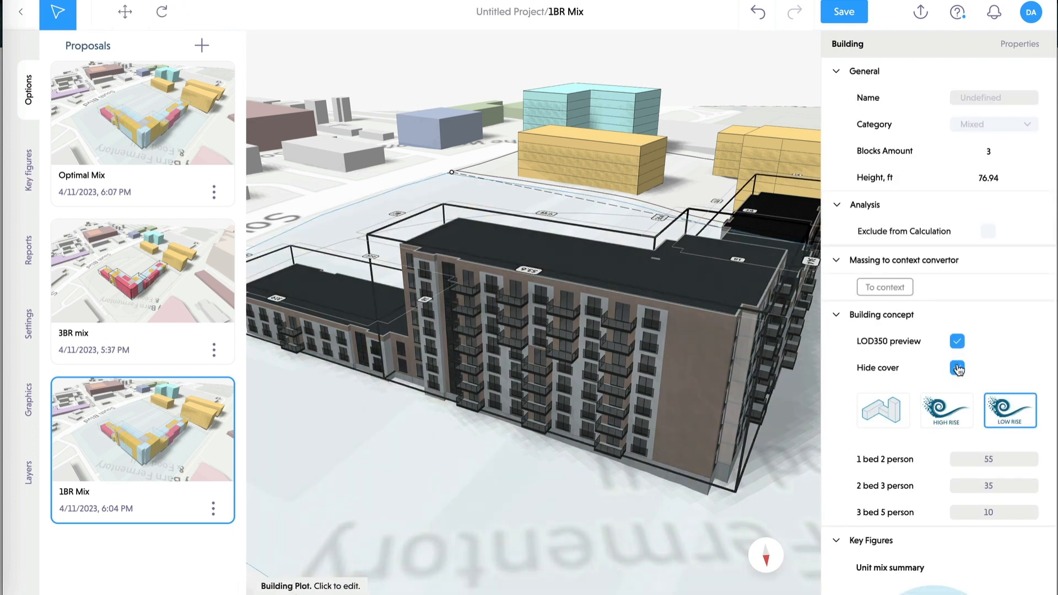
left_click(957, 368)
left_click(958, 343)
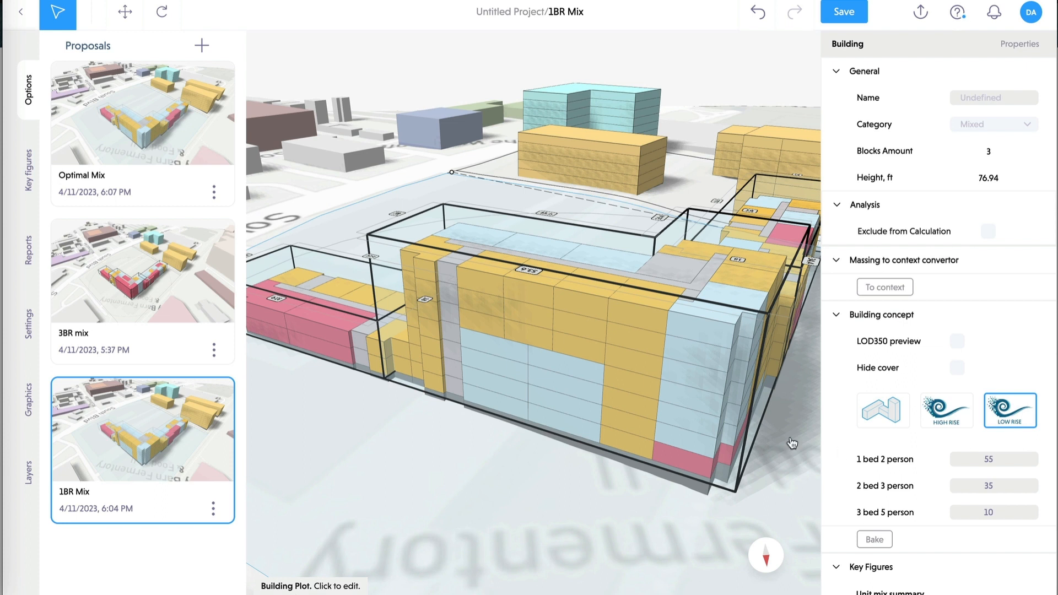
- Save the unsaved changes prompted by Export to Revit, then switch to the 60-day free trial slide
right_click_drag(790, 442, 758, 447)
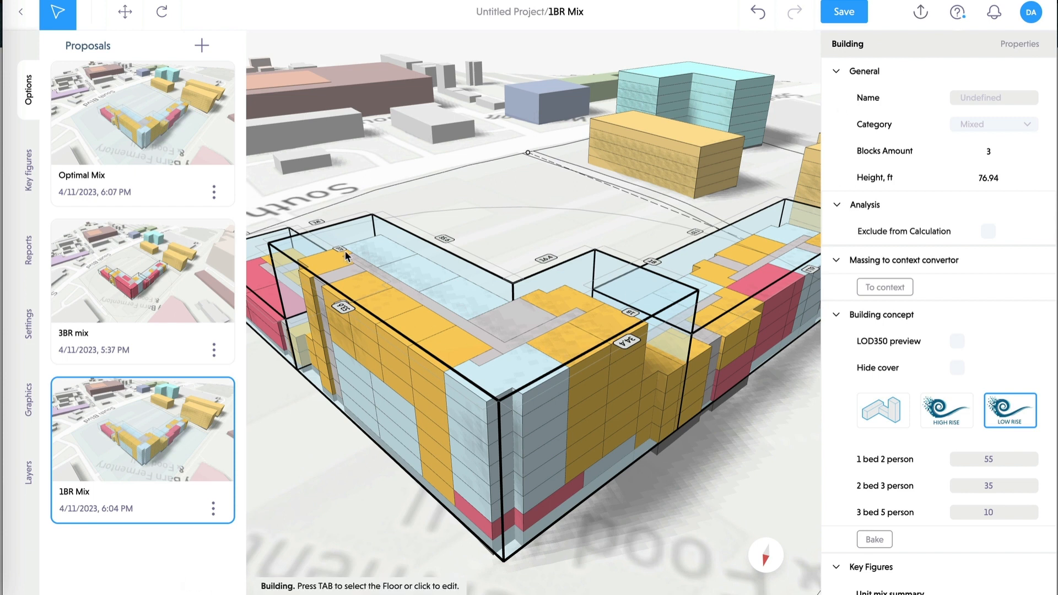
left_click(920, 12)
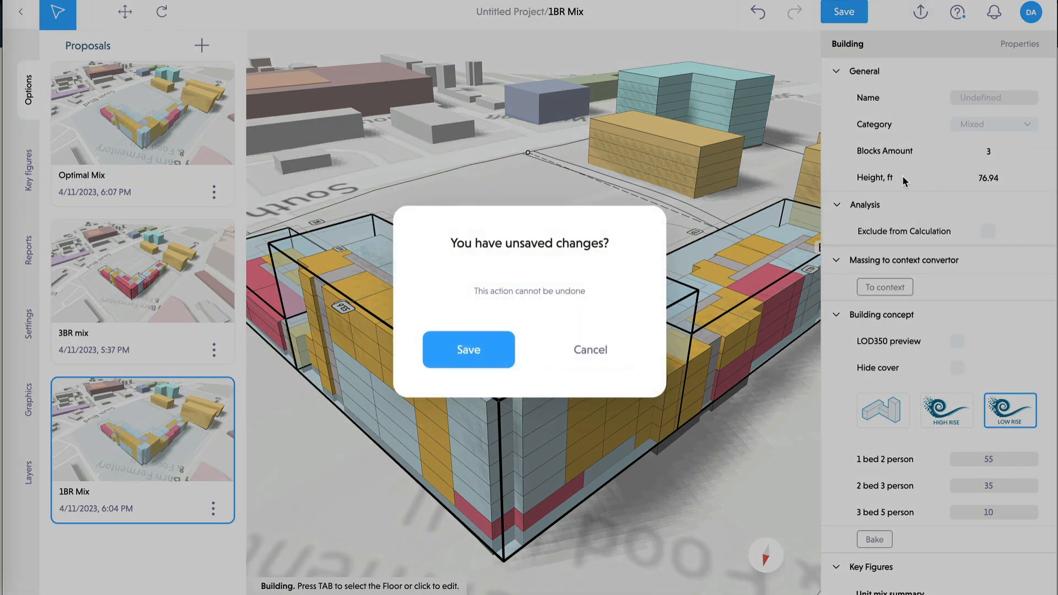
left_click(470, 349)
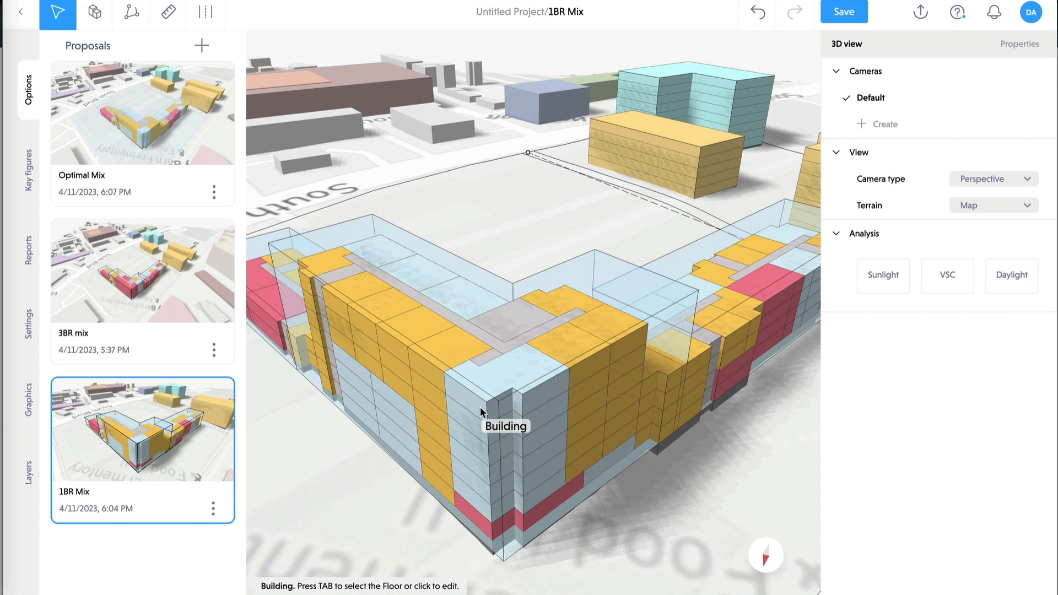
middle_click_drag(631, 439, 638, 407)
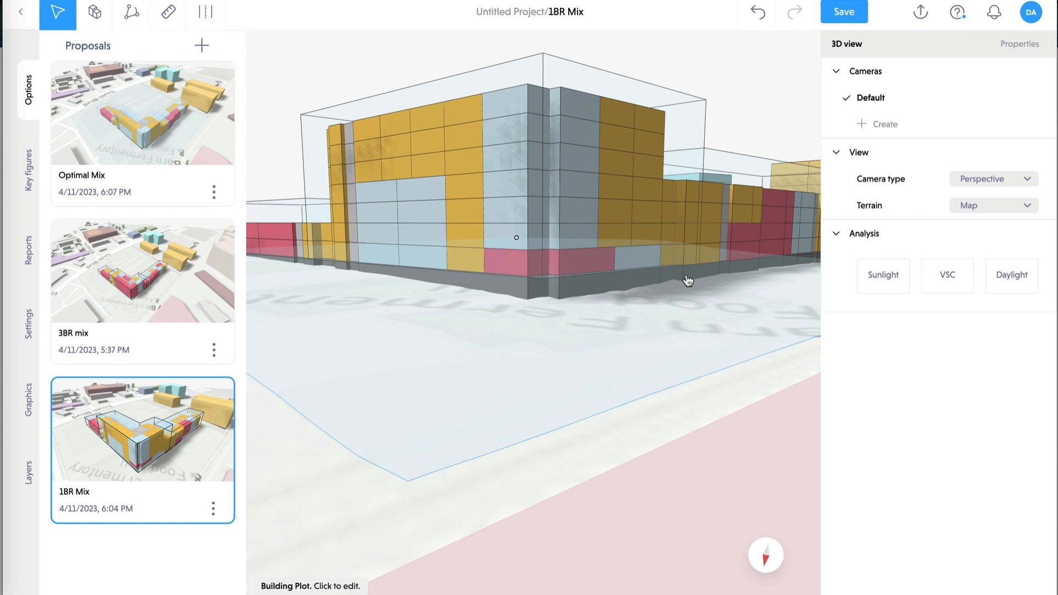
left_click(3, 104)
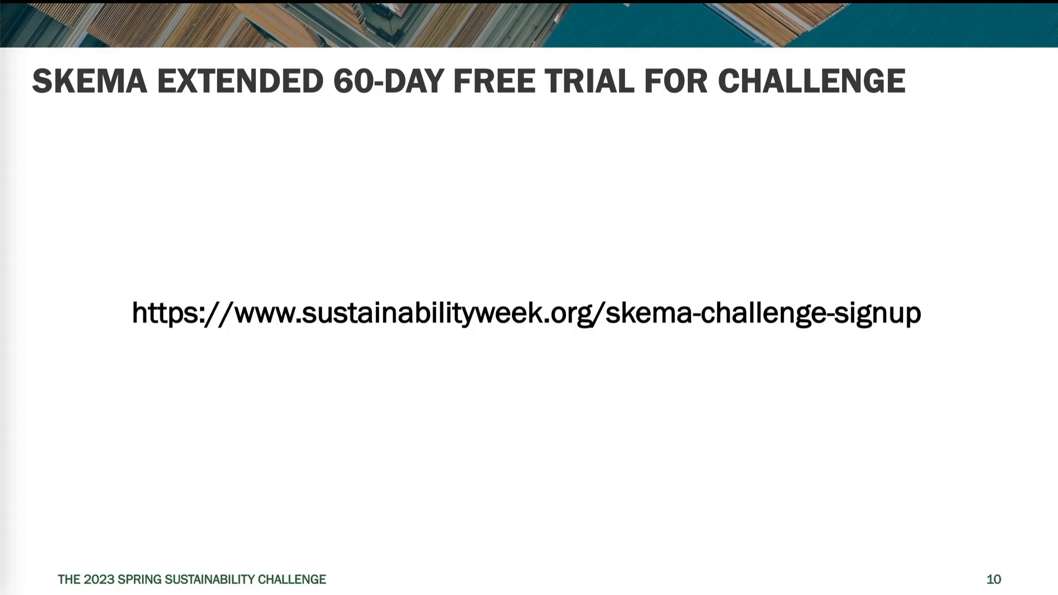